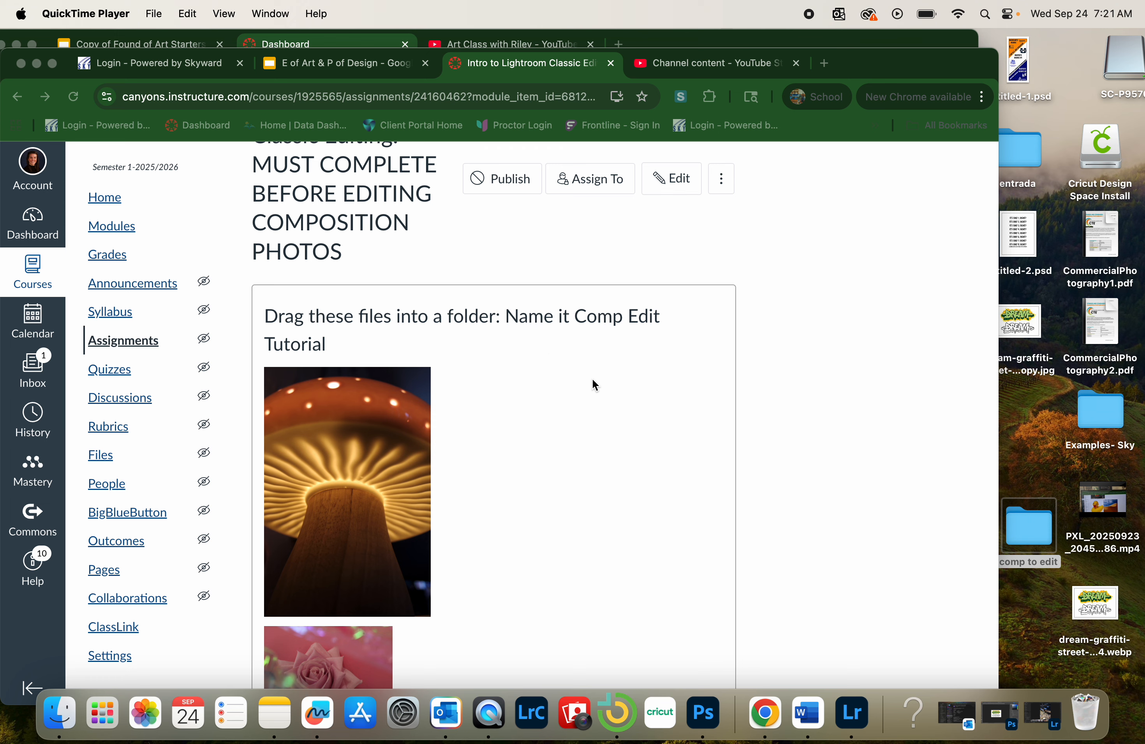
- Review the assignment's practice photos, then switch to Lightroom and import all three photos from the Desktop folder "comp to edit"
scroll(590, 381, "down", 1)
scroll(796, 449, "down", 3)
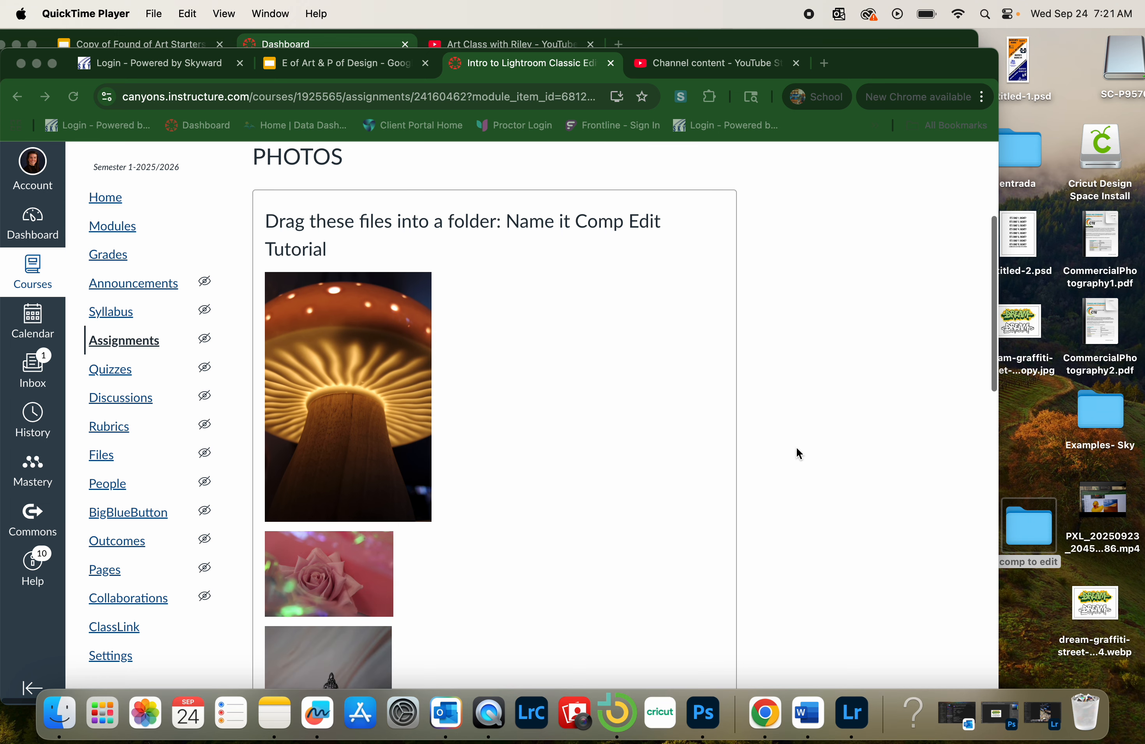
scroll(352, 376, "down", 5)
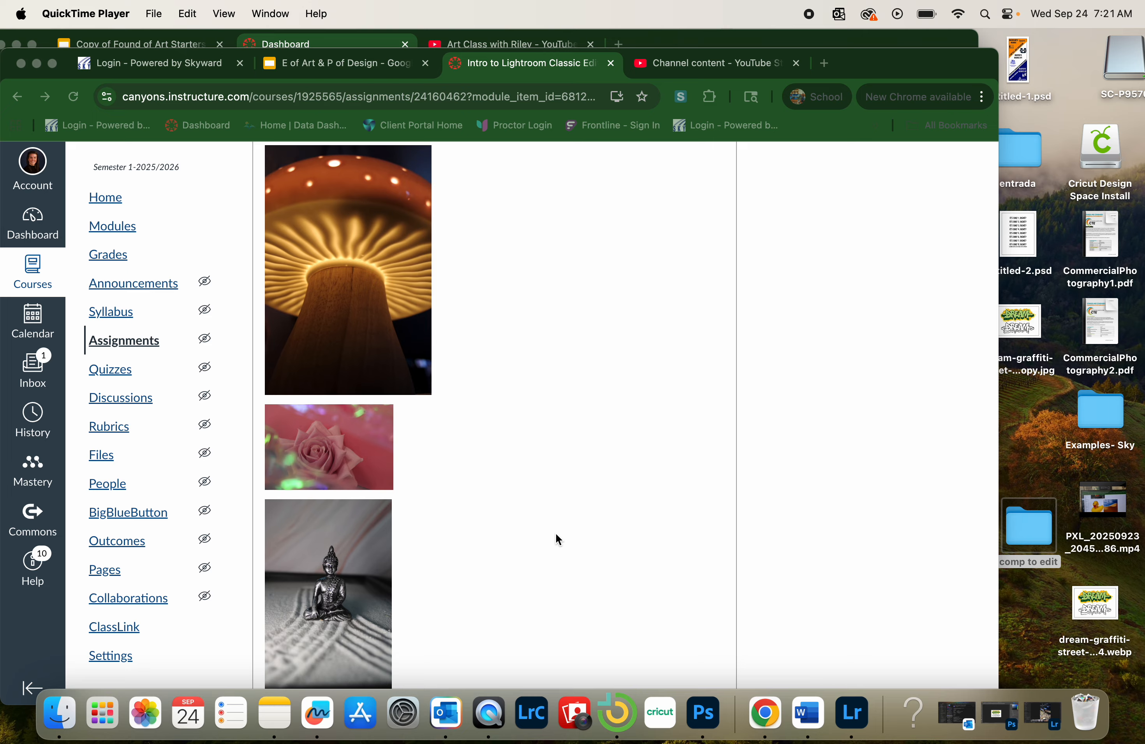
left_click(846, 720)
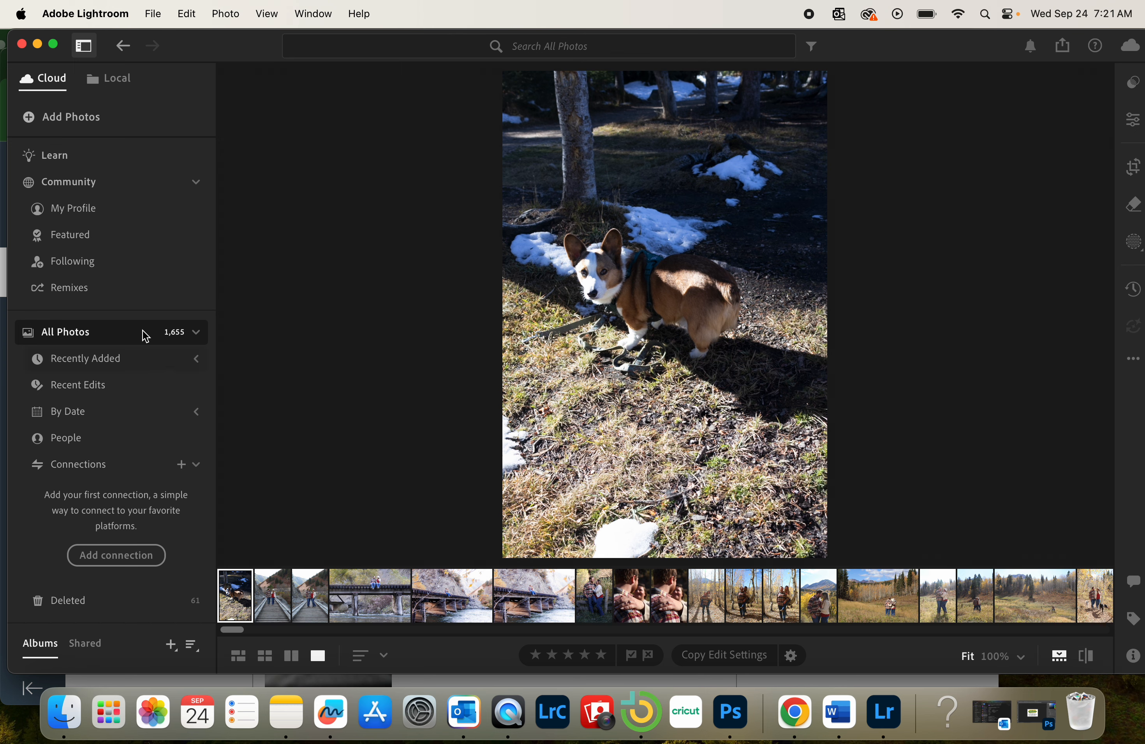
left_click(68, 124)
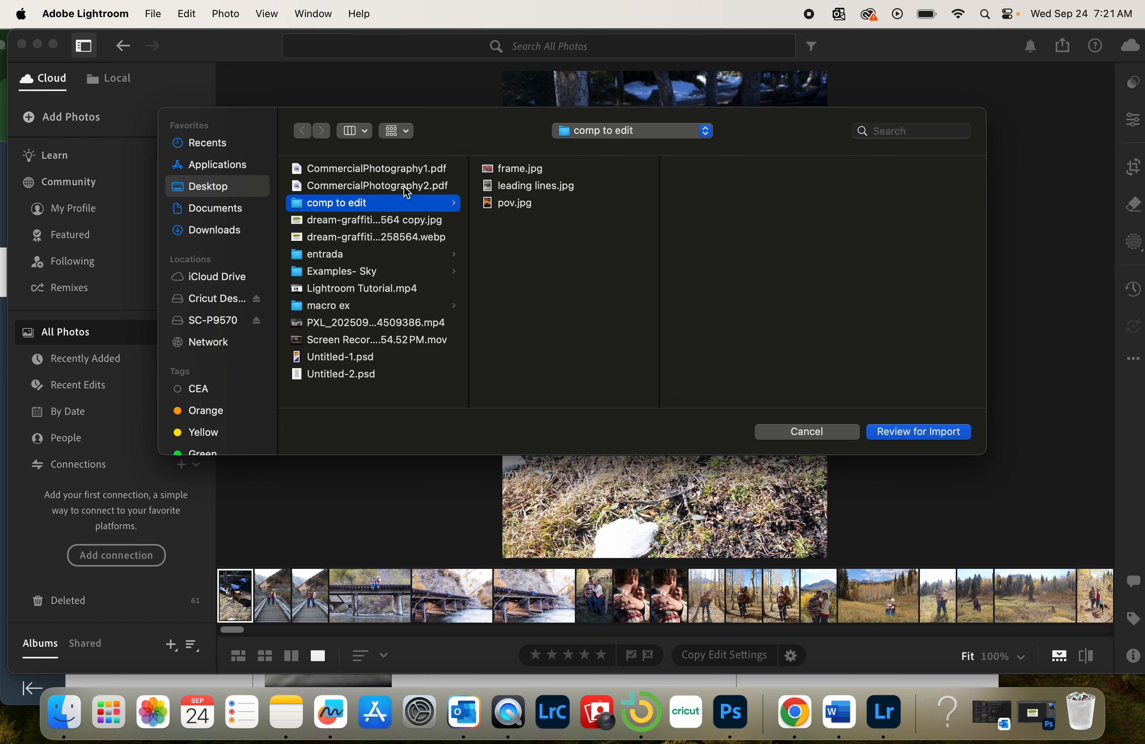
left_click(940, 435)
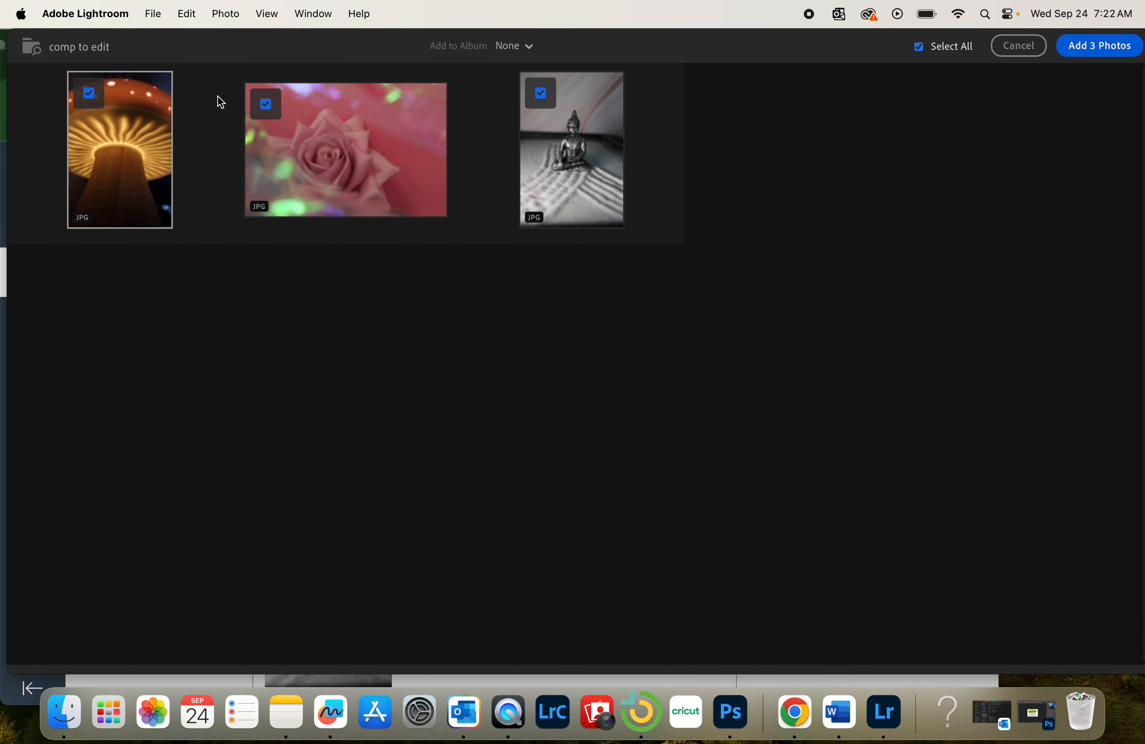
left_click(1110, 46)
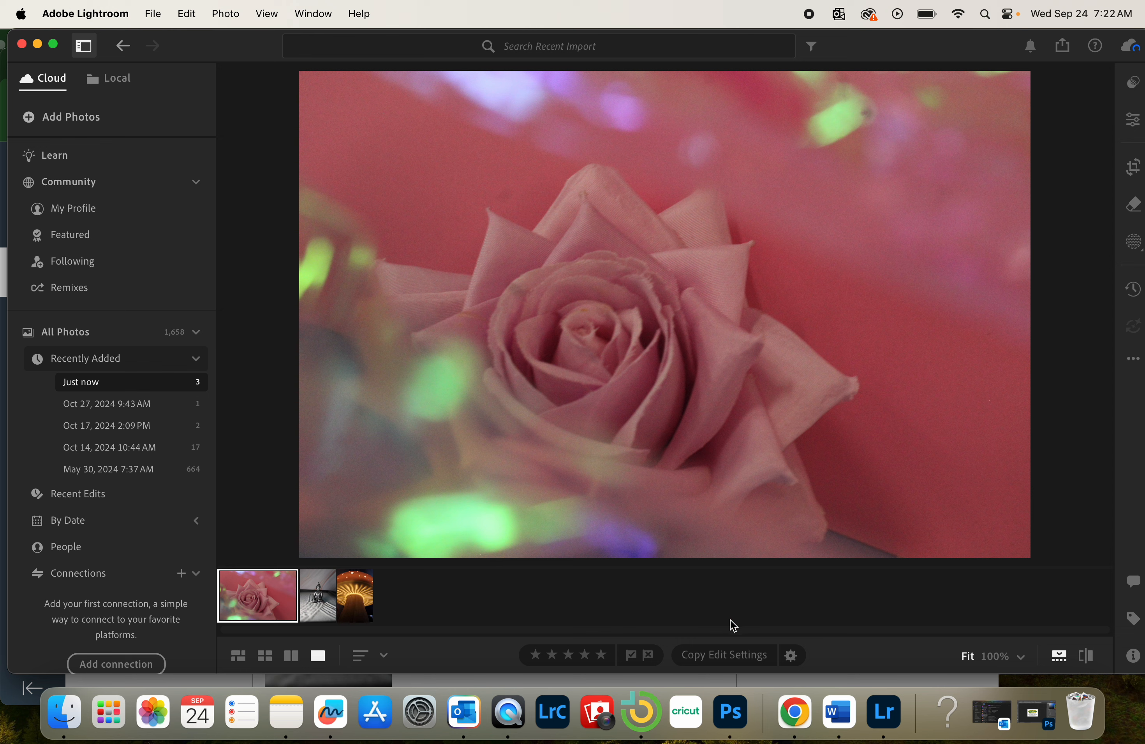
- View the whole photo library, and return to the group of three photos just imported
mouse_move(900, 46)
left_mouse_down()
mouse_move(867, 46)
mouse_move(898, 32)
left_mouse_up()
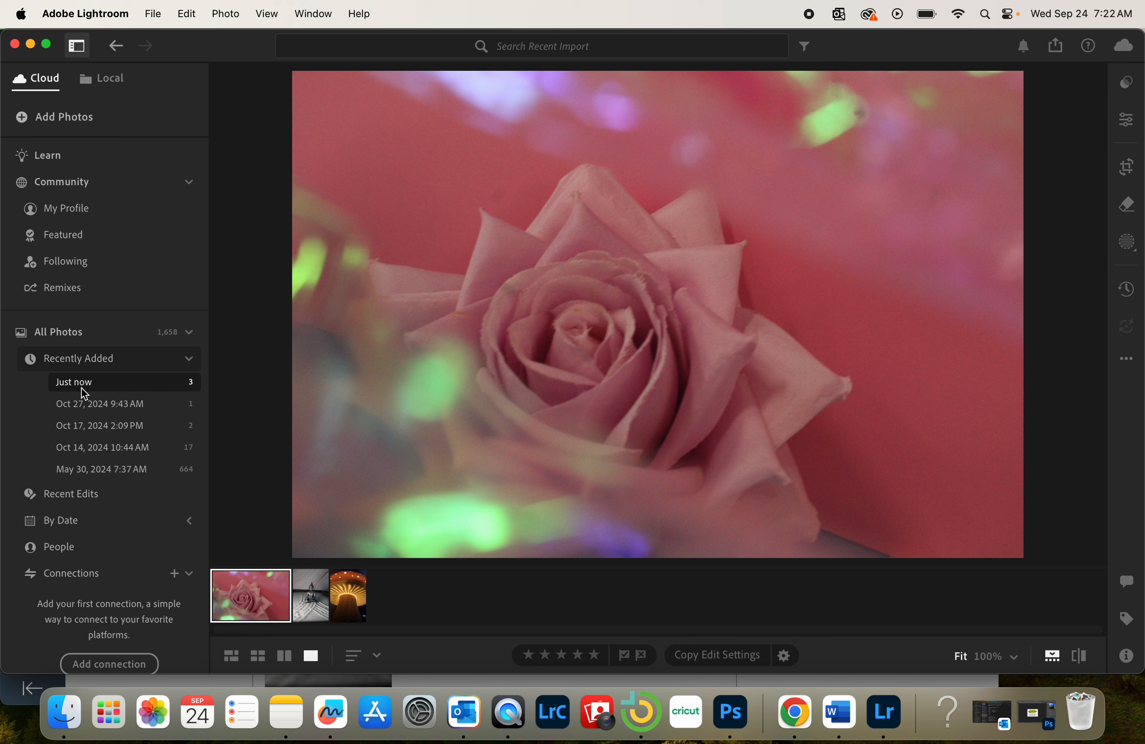
left_click(62, 338)
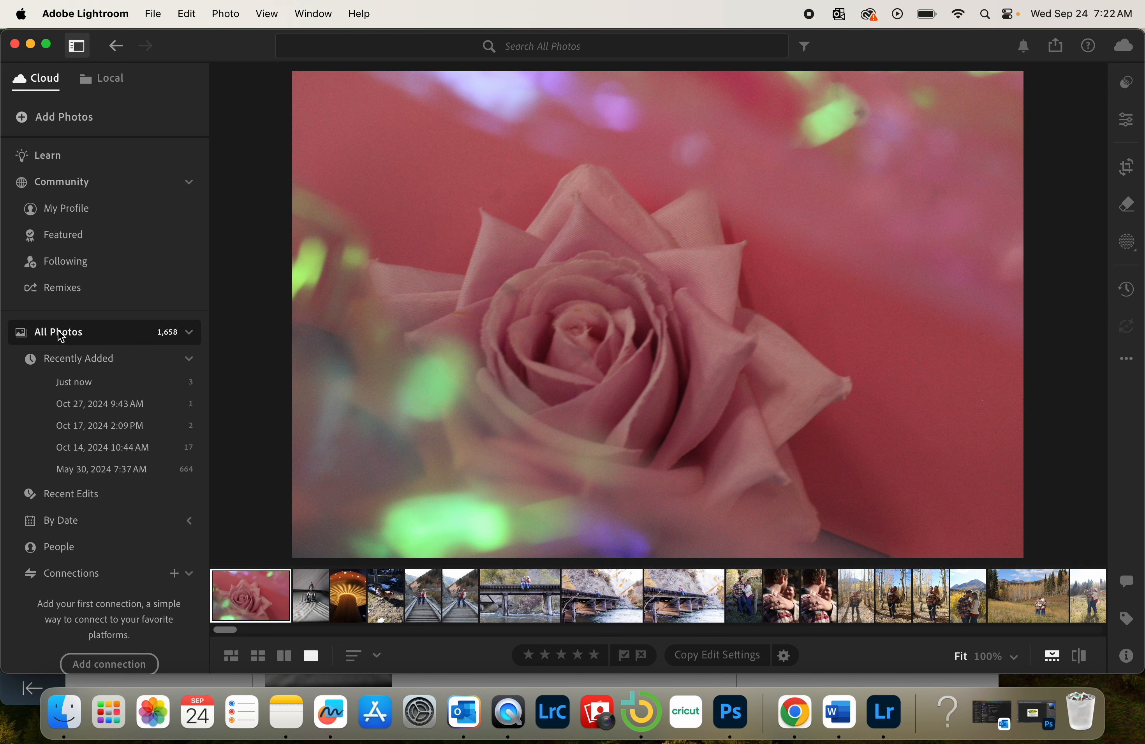
left_click(87, 379)
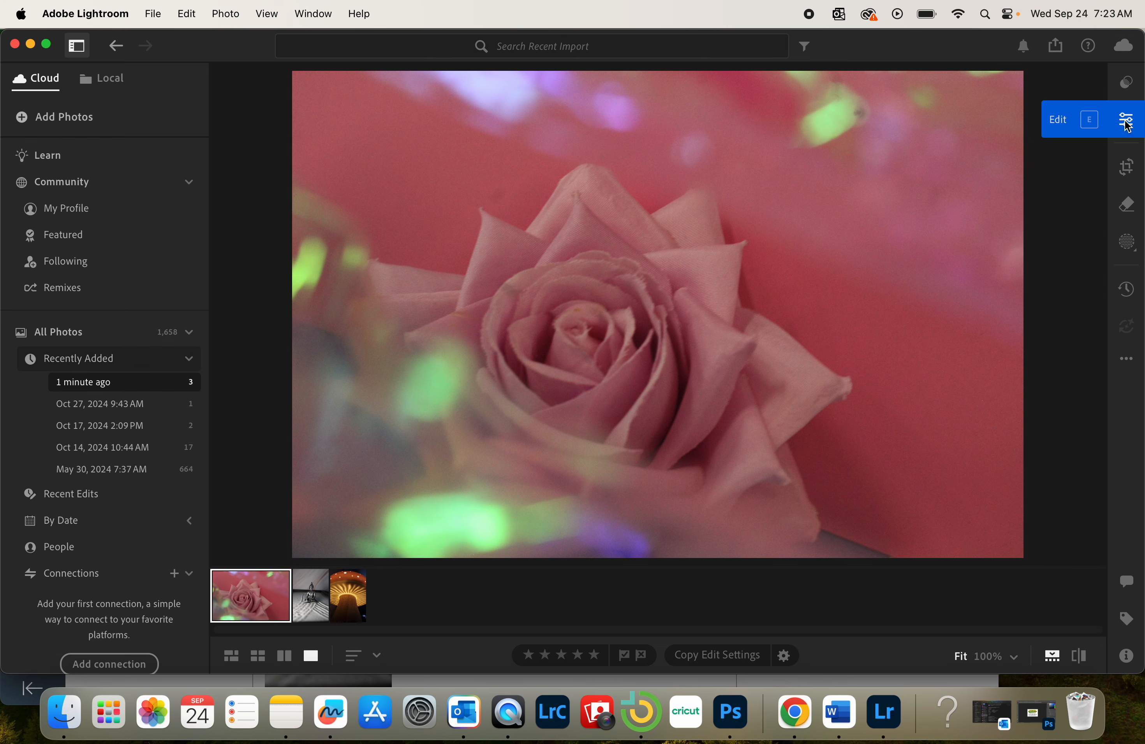
- Show the edit settings for the rose photo and collapse the Color, Effects and Detail sections
left_click(1127, 121)
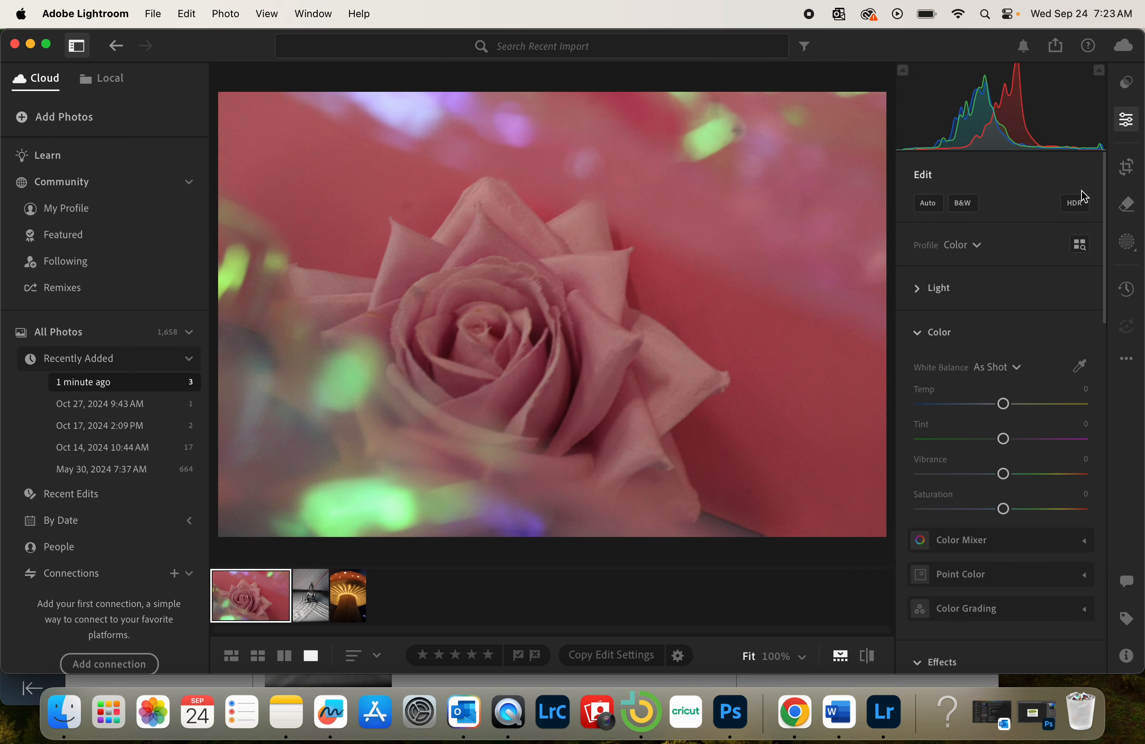
left_click(920, 334)
left_click(914, 377)
left_click(915, 423)
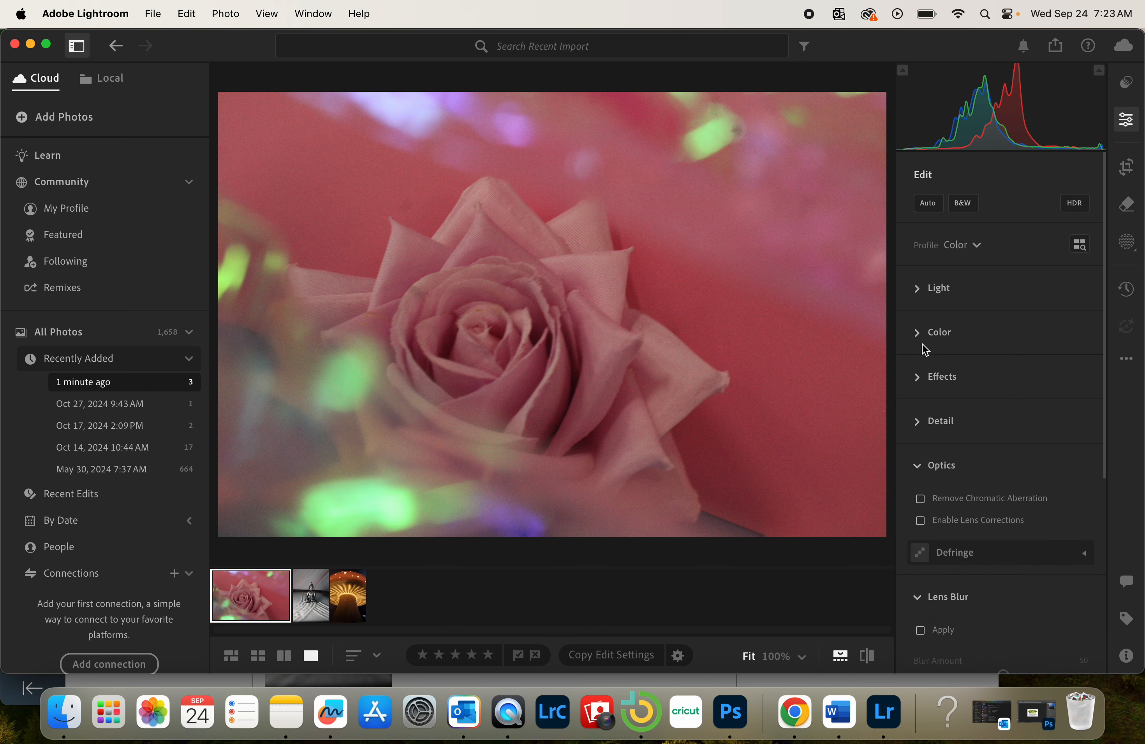
- Expand the Light settings and raise the rose photo's Contrast to +34
left_click(916, 289)
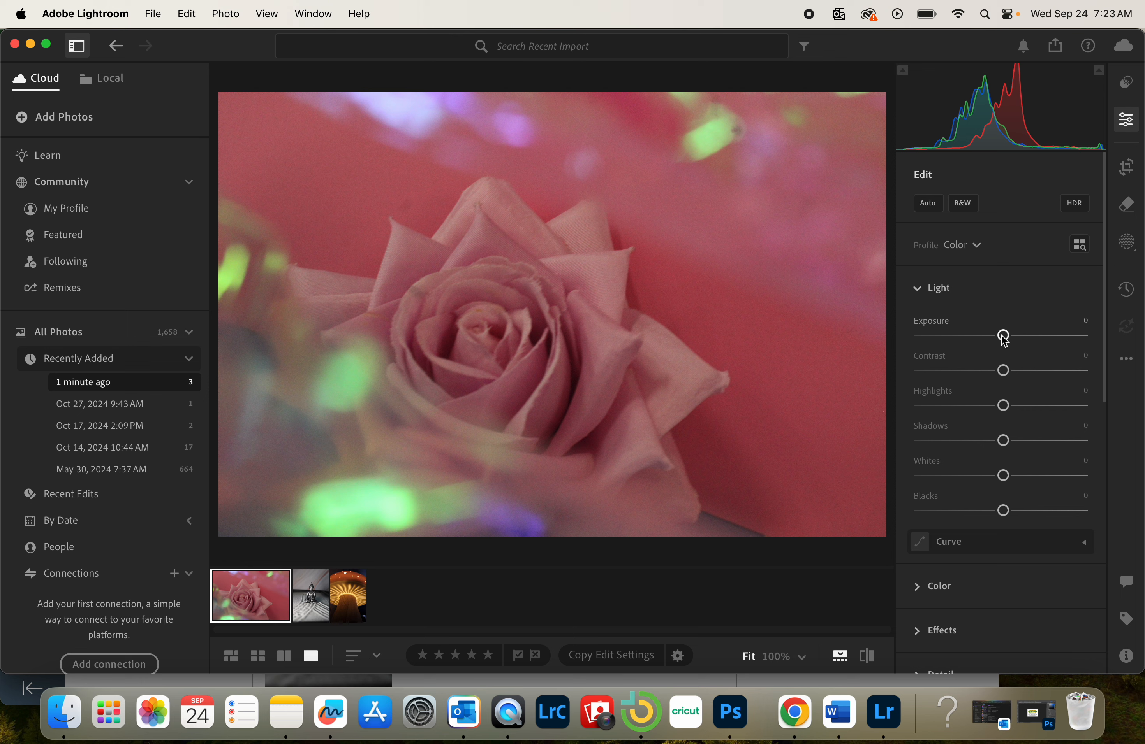
left_click(1005, 373)
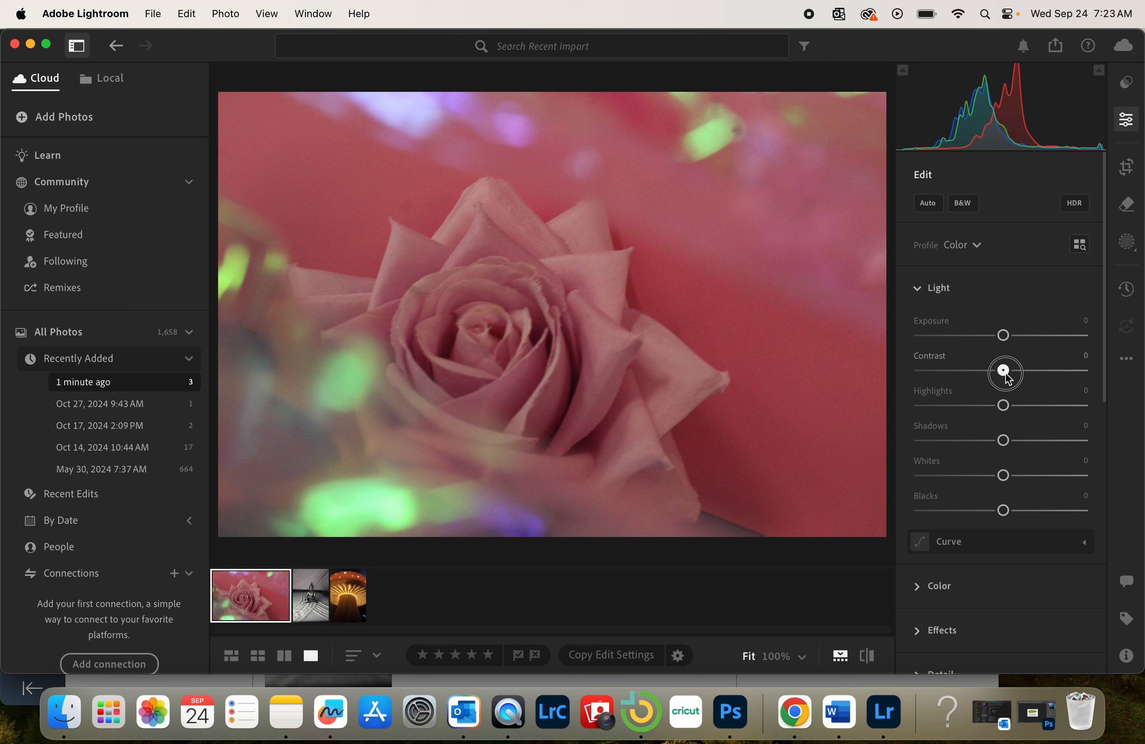
left_click_drag(1006, 374, 1034, 376)
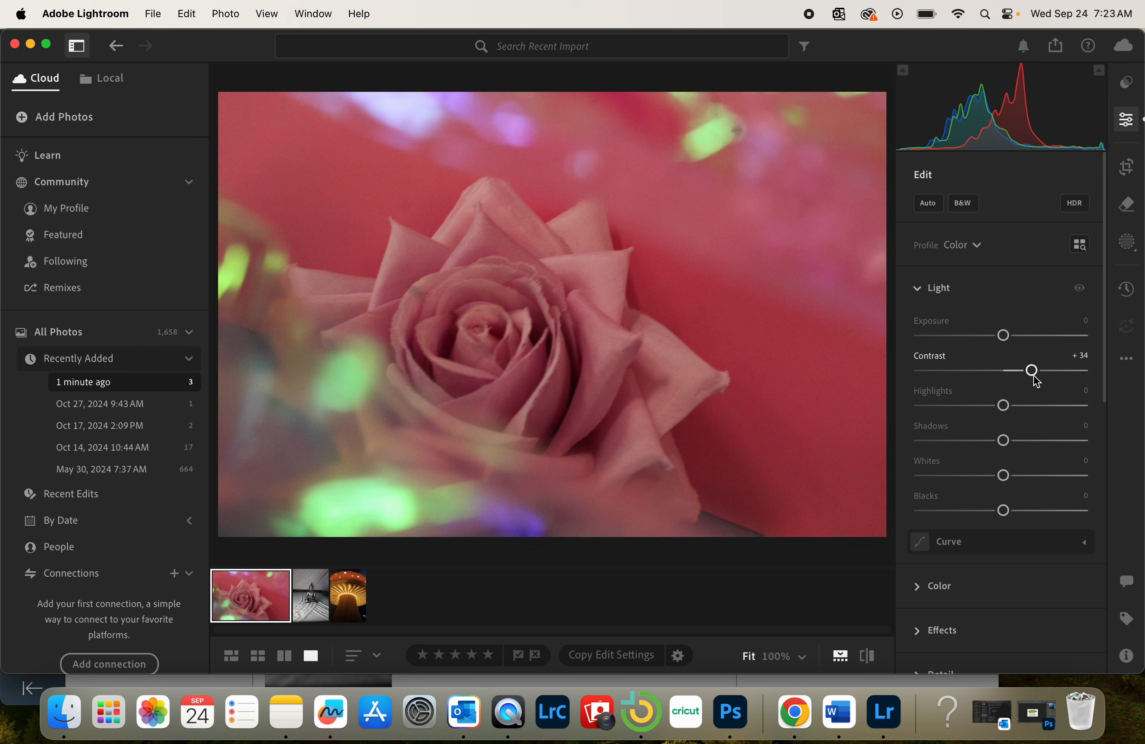
- Expand the Effects settings and raise the rose photo's Texture to +34
scroll(1034, 380, "down", 5)
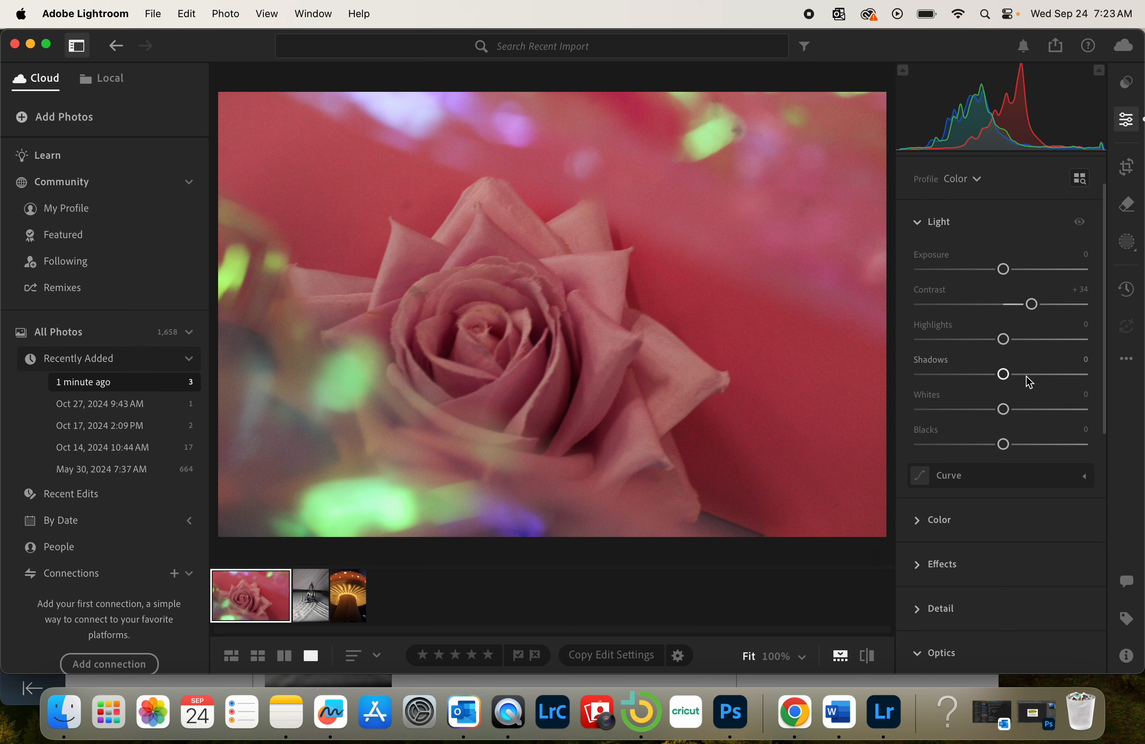
scroll(1028, 382, "down", 6)
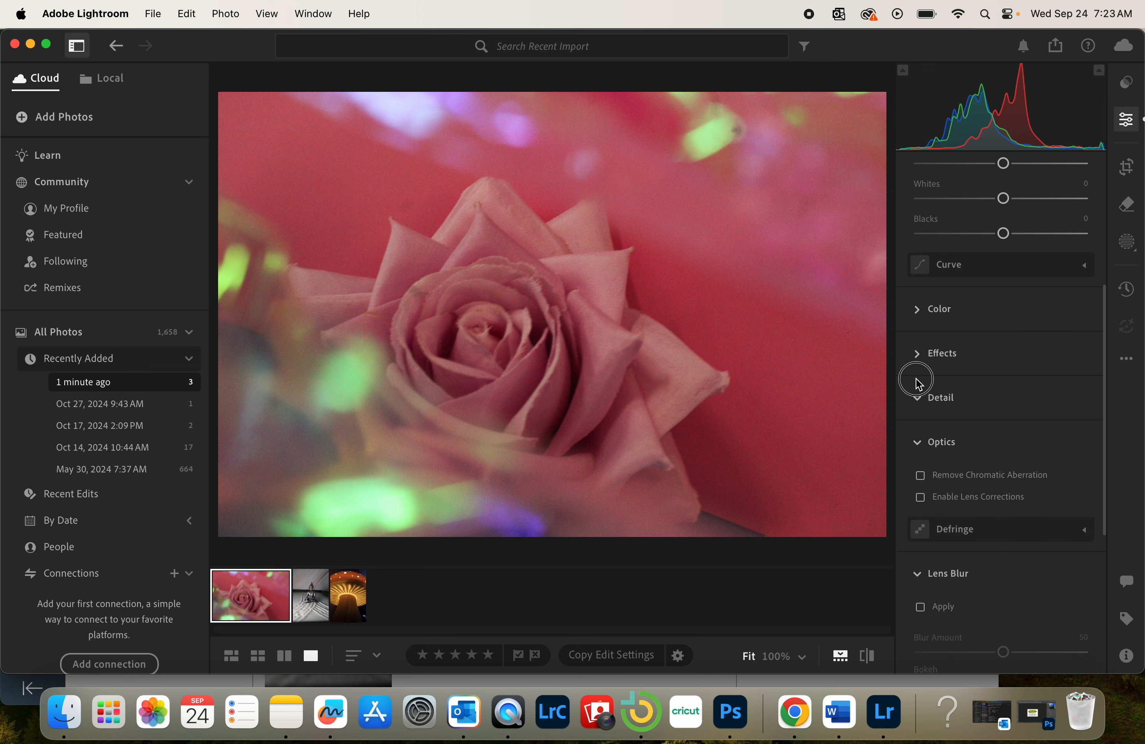
left_click(915, 380)
left_click(915, 375)
left_click(907, 332)
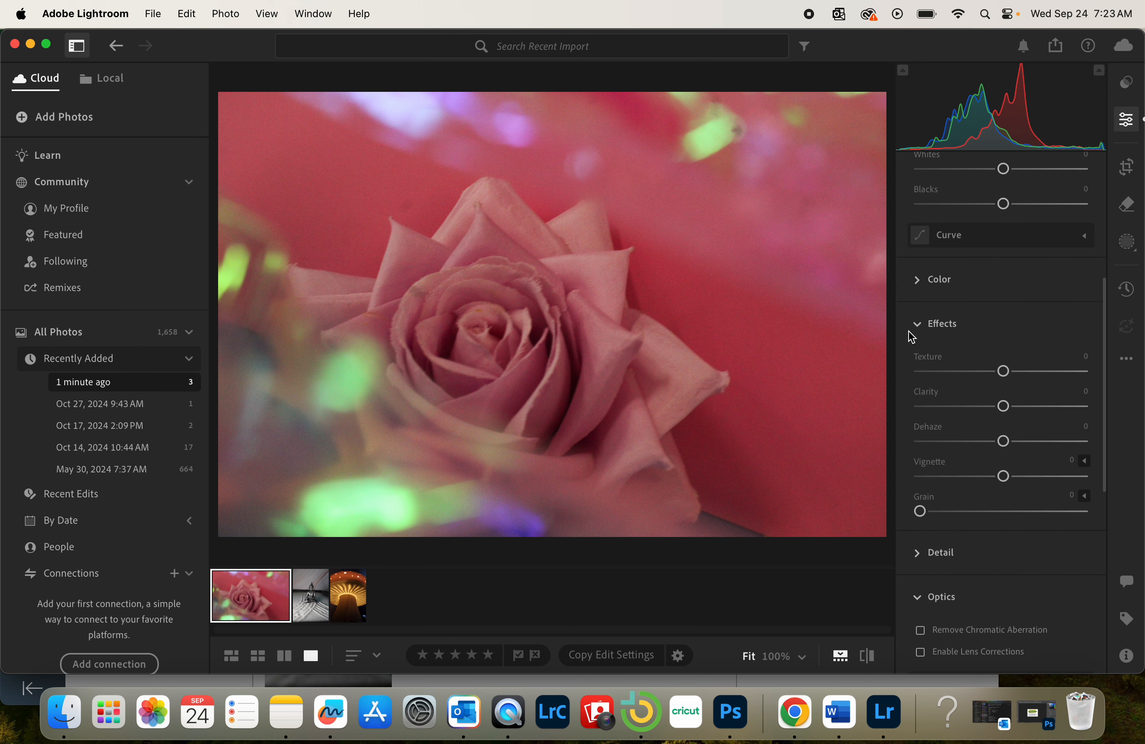
left_click_drag(1007, 383, 1036, 384)
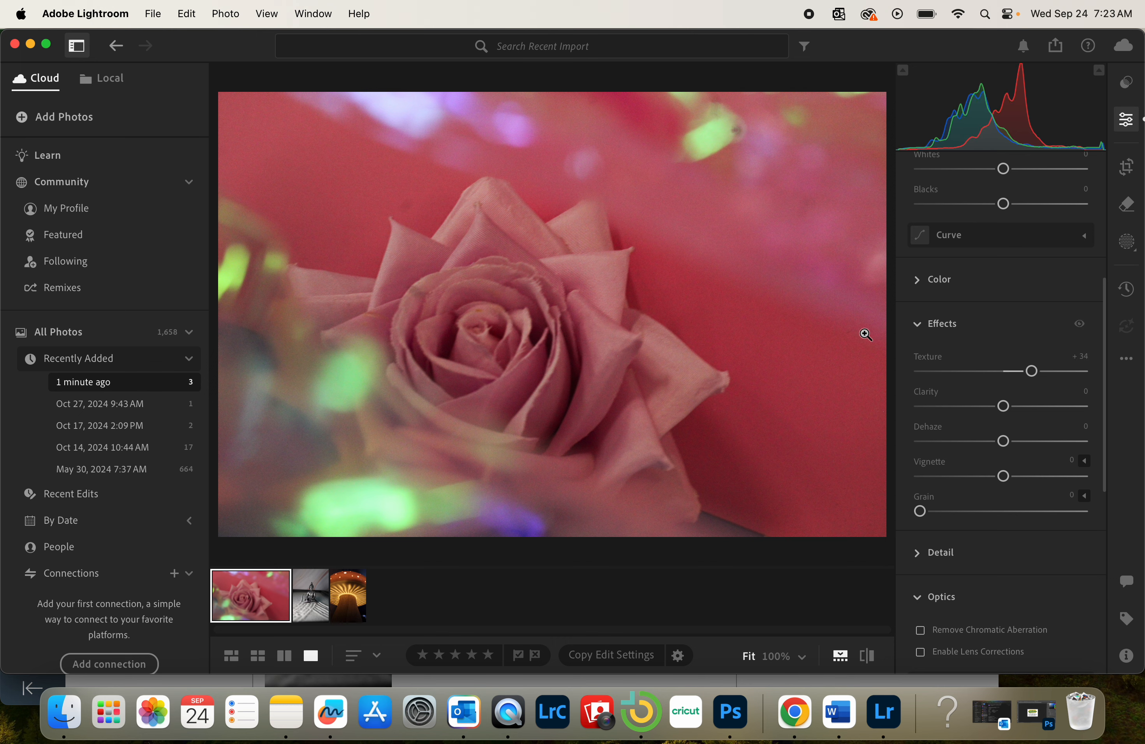
- Apply Lens Blur to the rose photo and set its Blur Amount to 73
scroll(1077, 520, "down", 5)
scroll(1081, 524, "down", 7)
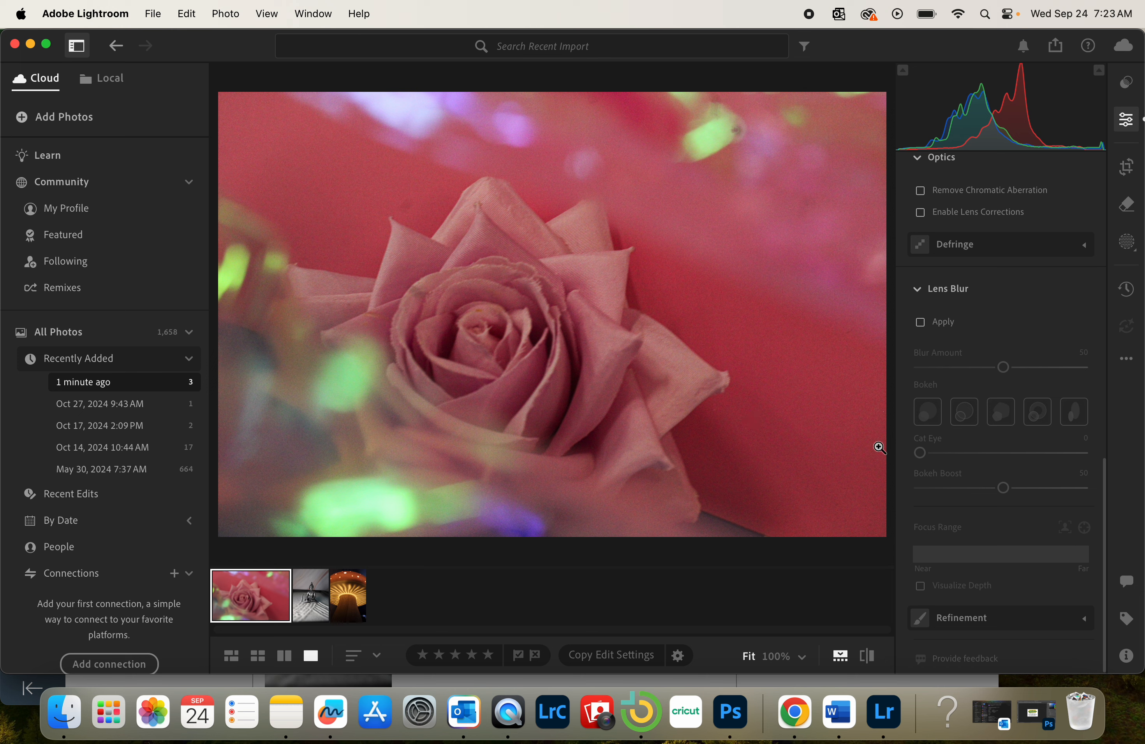
left_click(921, 323)
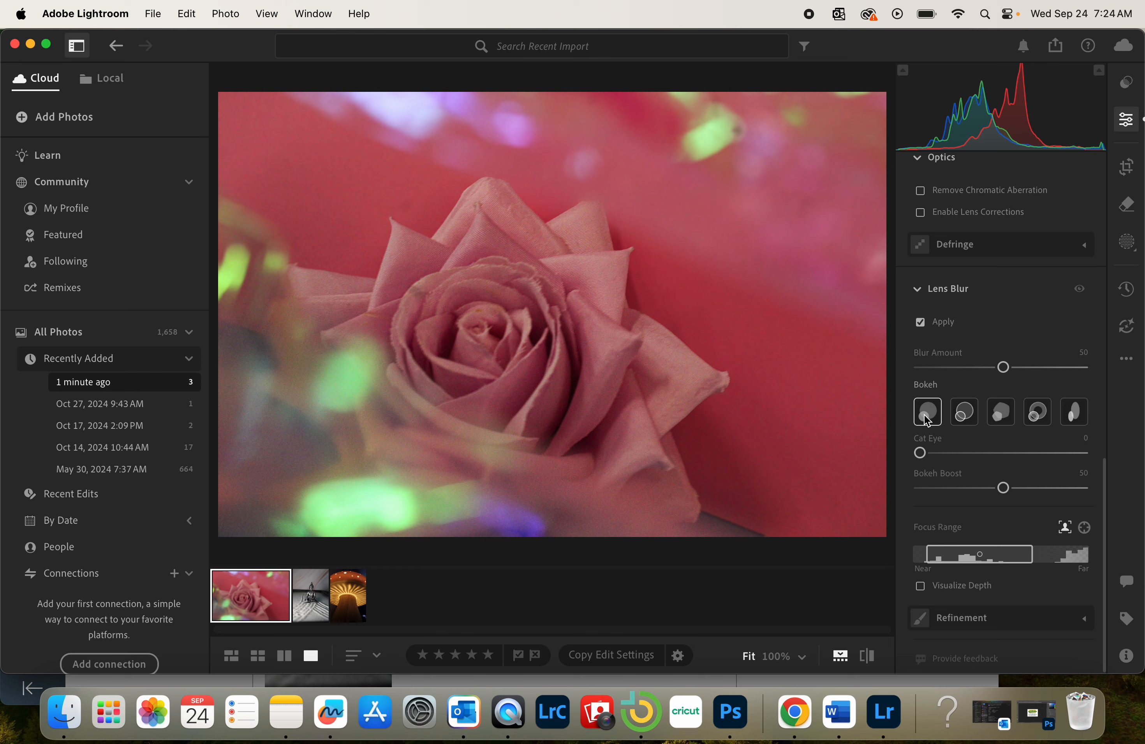
left_click_drag(1003, 368, 1041, 370)
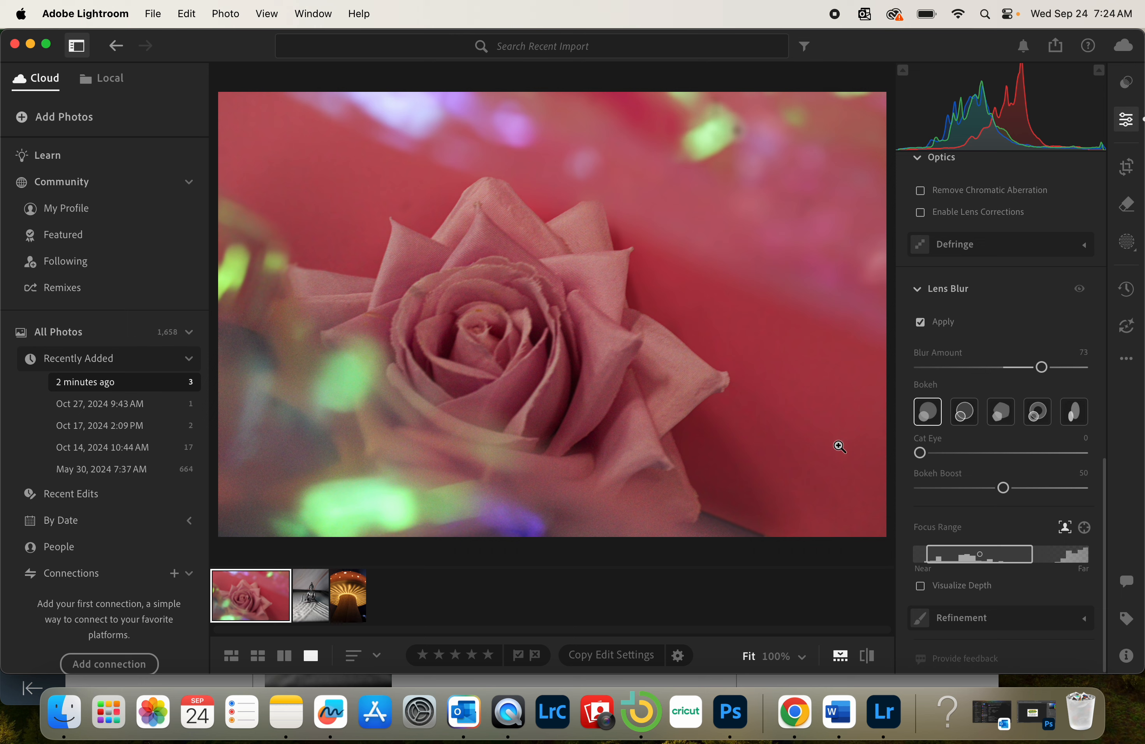
- Collapse the Light, Effects, Optics and Lens Blur sections of the edit settings
scroll(1048, 440, "up", 6)
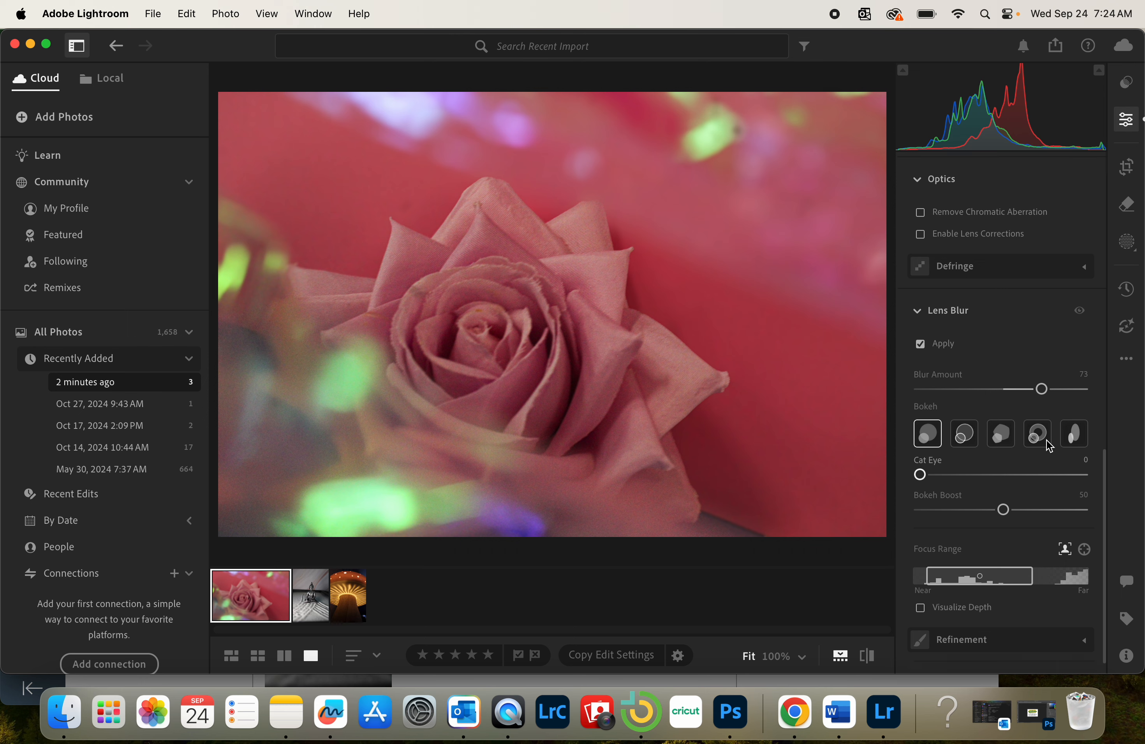
scroll(1049, 446, "up", 10)
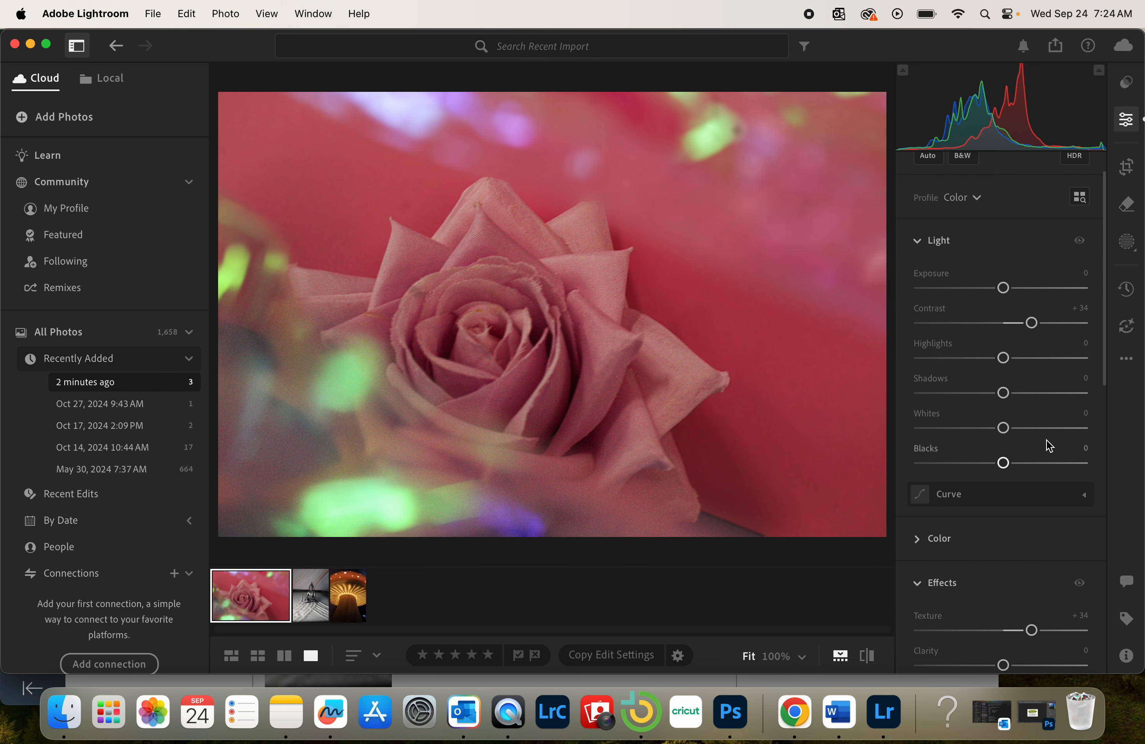
scroll(1048, 446, "up", 3)
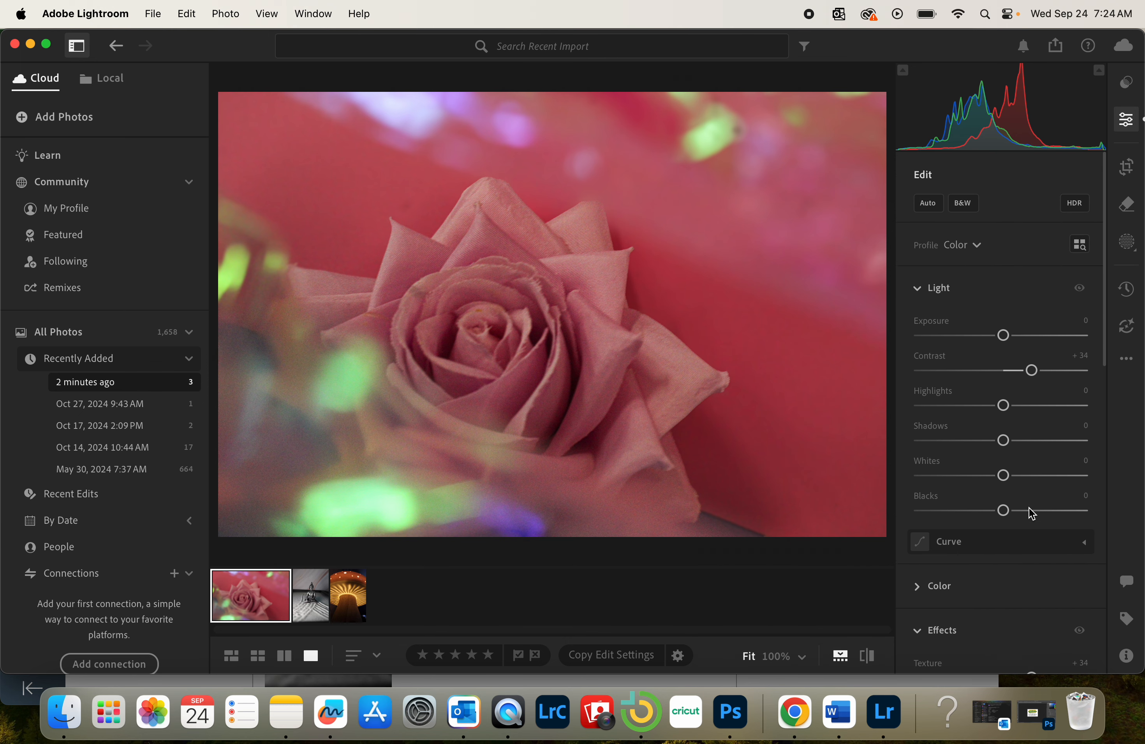
left_click(915, 288)
left_click(917, 377)
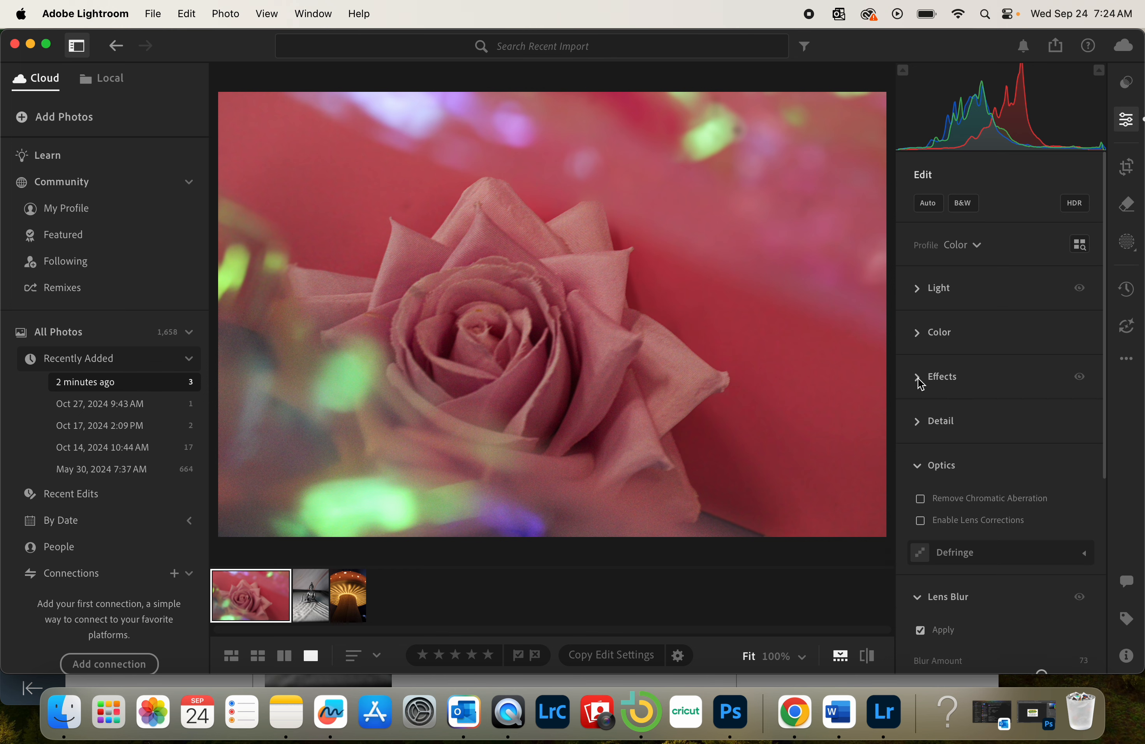
left_click(916, 467)
left_click(921, 511)
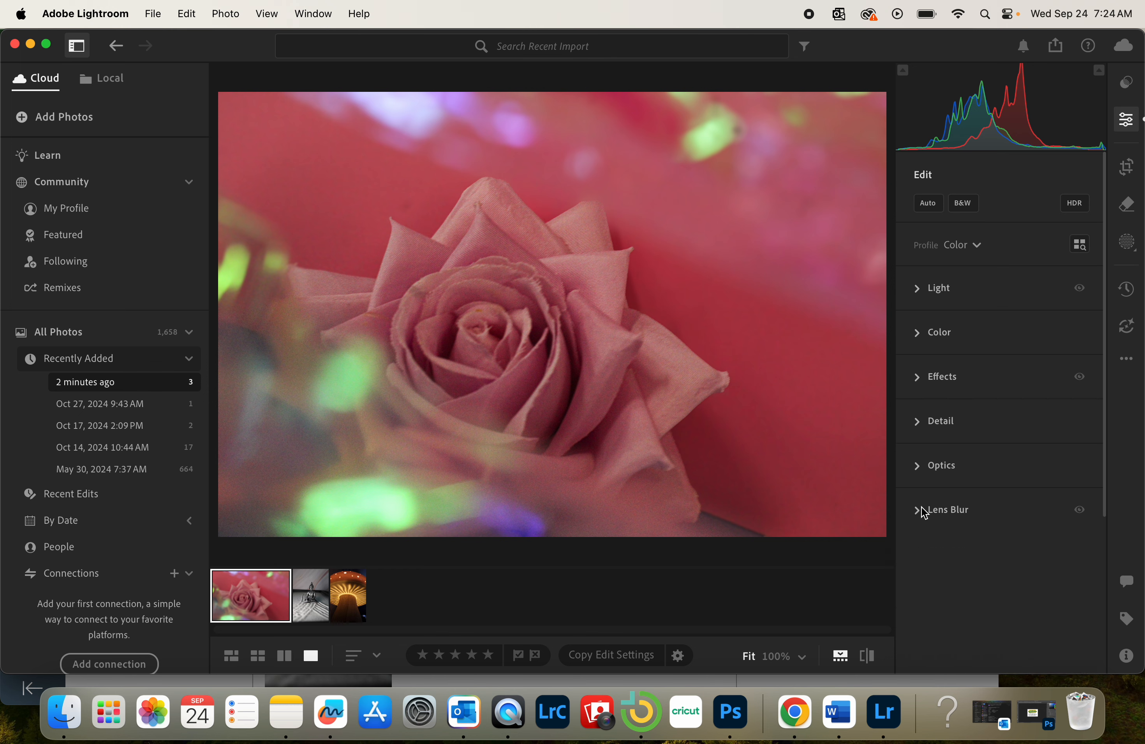
- Apply the dark magenta recommended preset to the rose photo at Amount 113, and close the presets and edit settings
left_click(1128, 87)
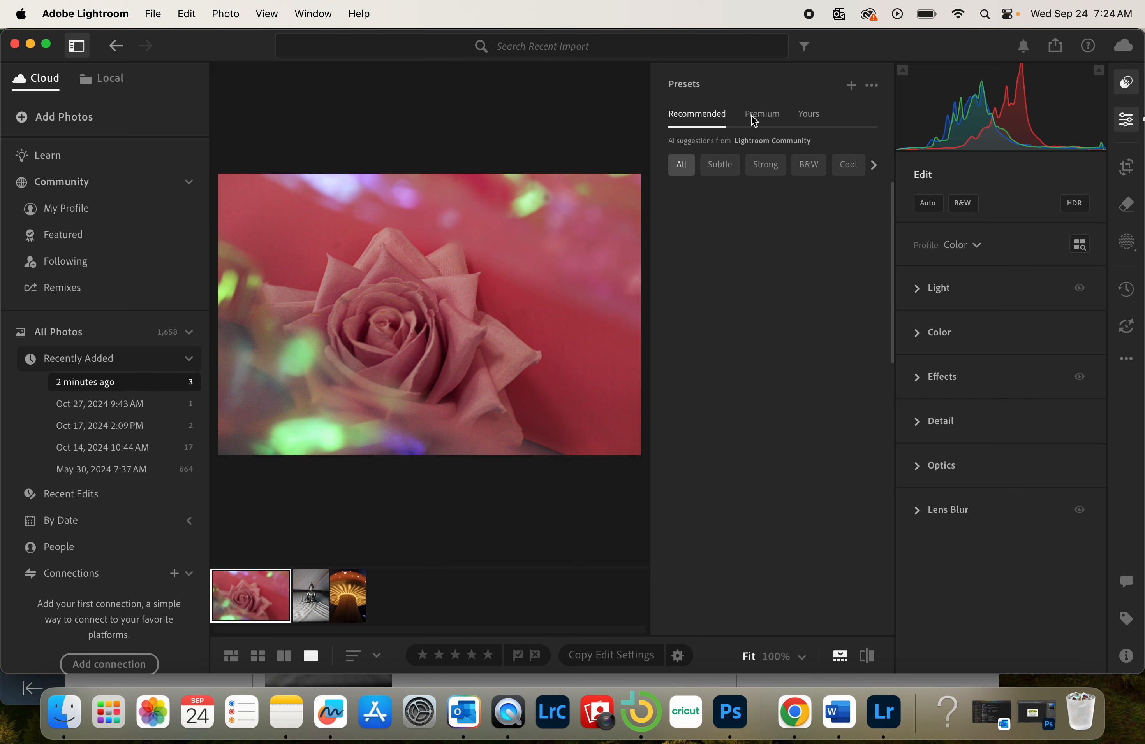
left_click(682, 164)
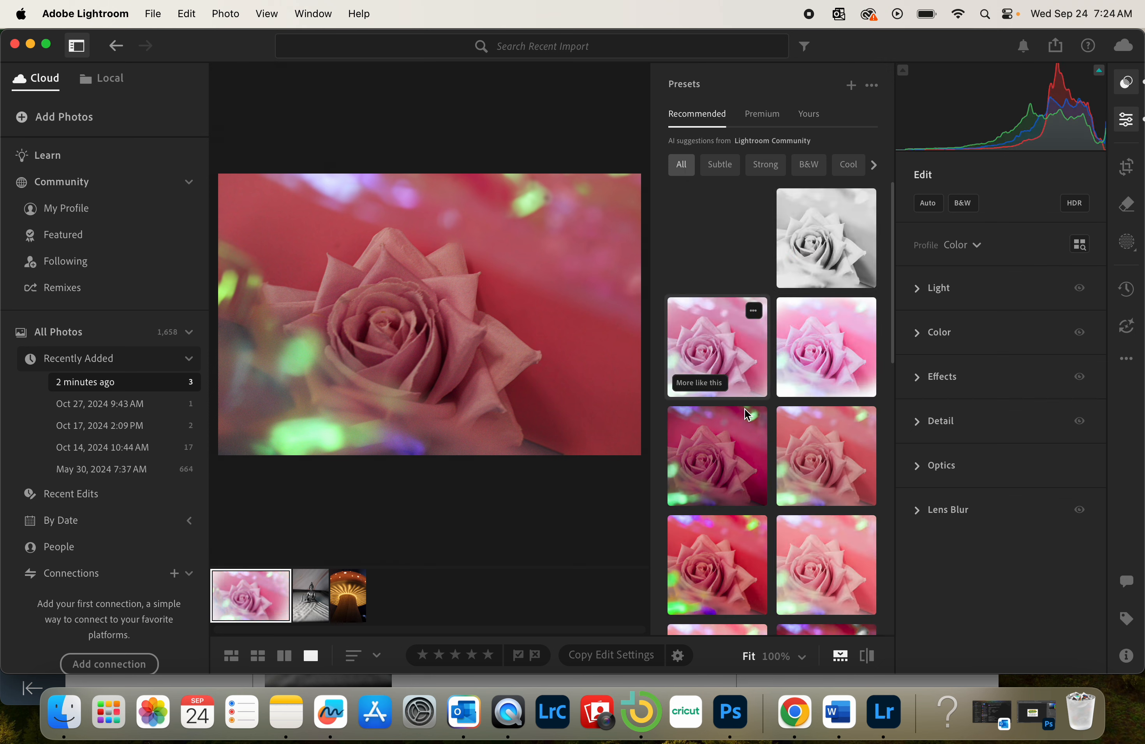
left_click(753, 486)
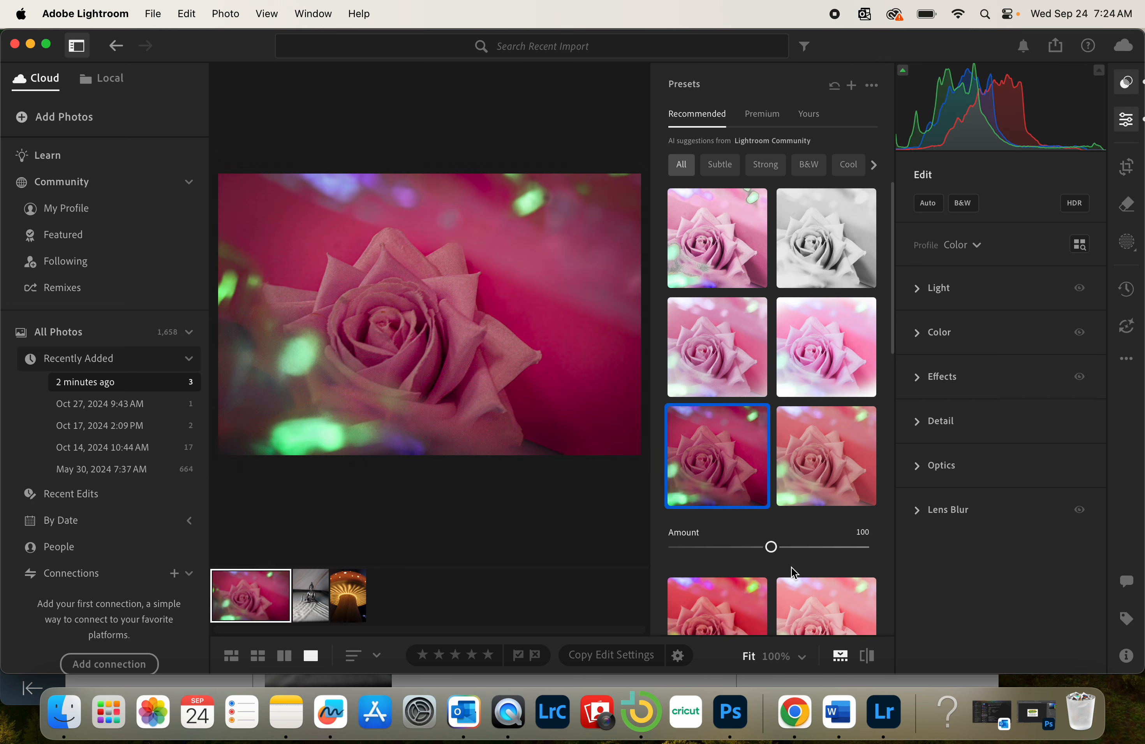
left_click_drag(777, 555, 790, 558)
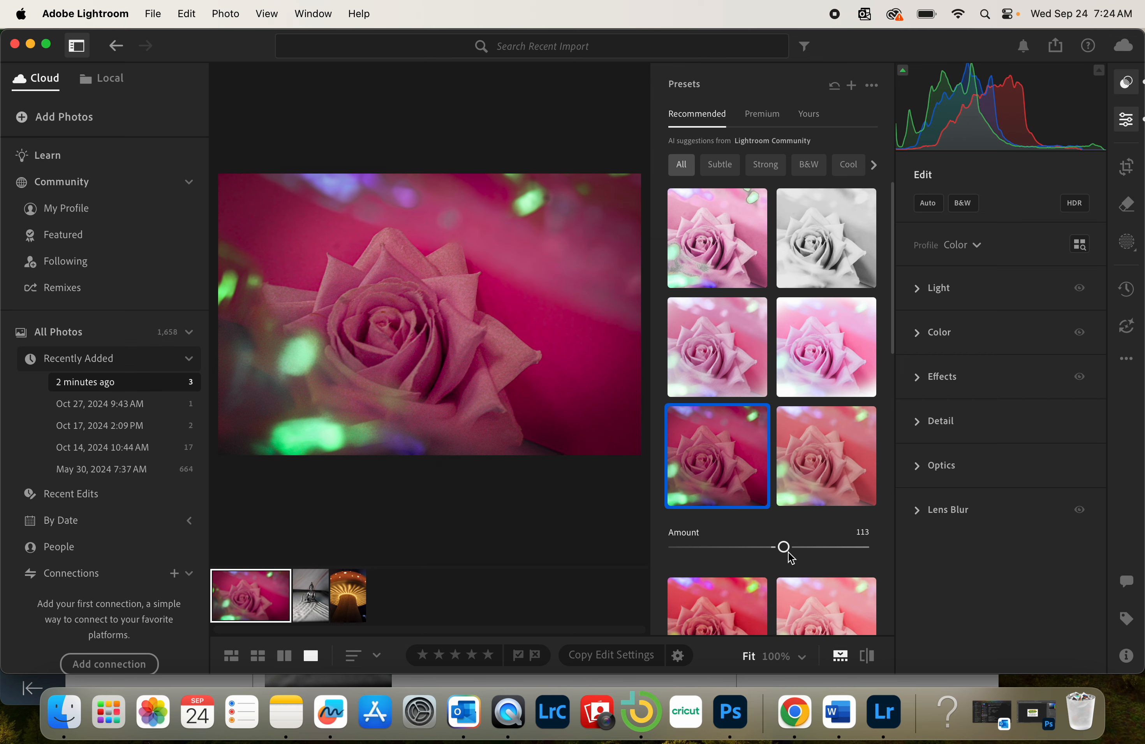
left_click(1126, 83)
left_click(1129, 122)
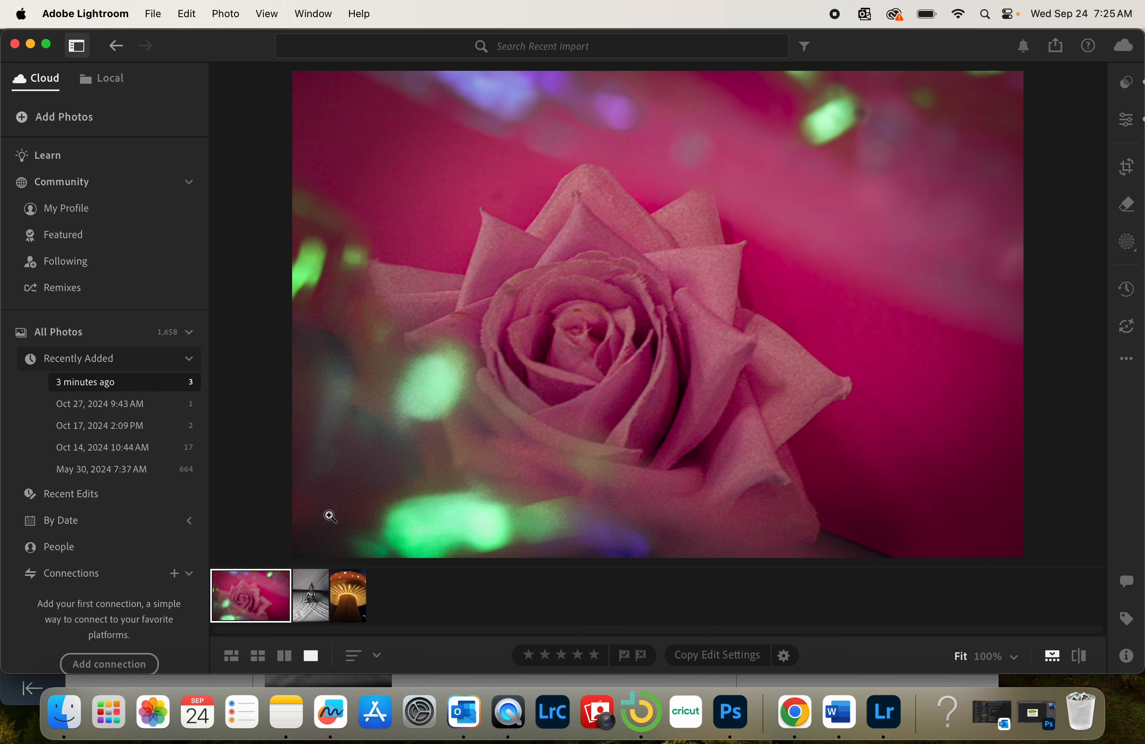
- Select the Buddha statue photo and start cropping it
left_click(318, 596)
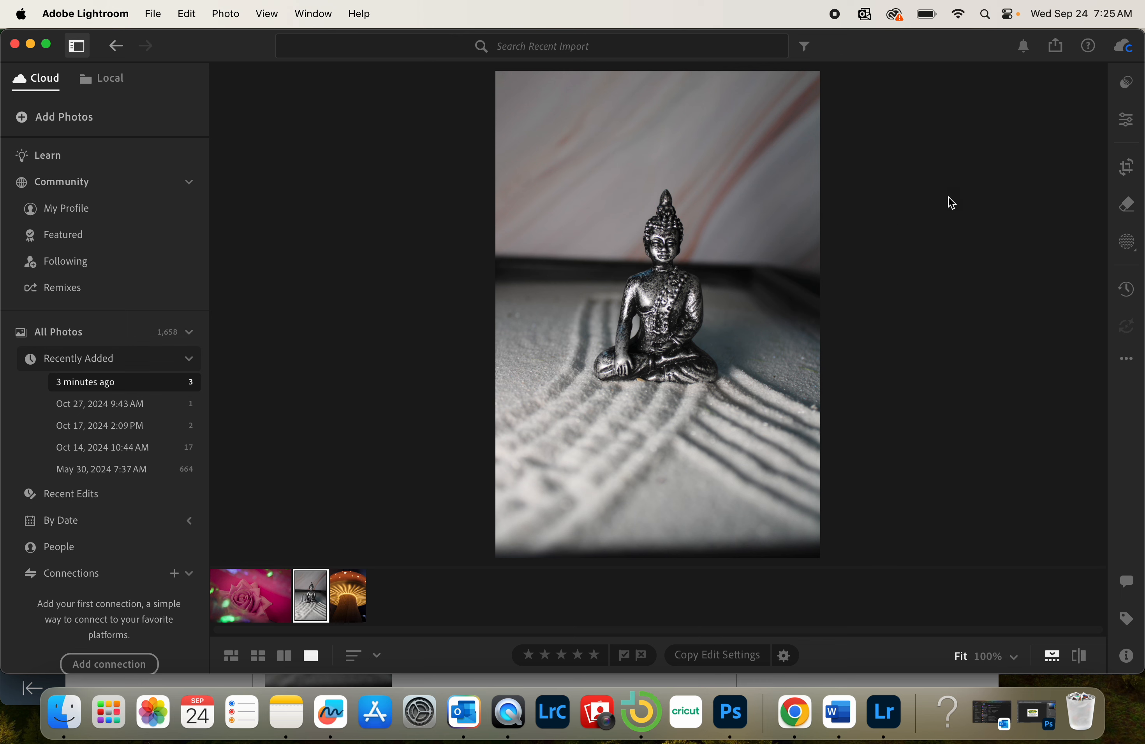
left_click(1127, 168)
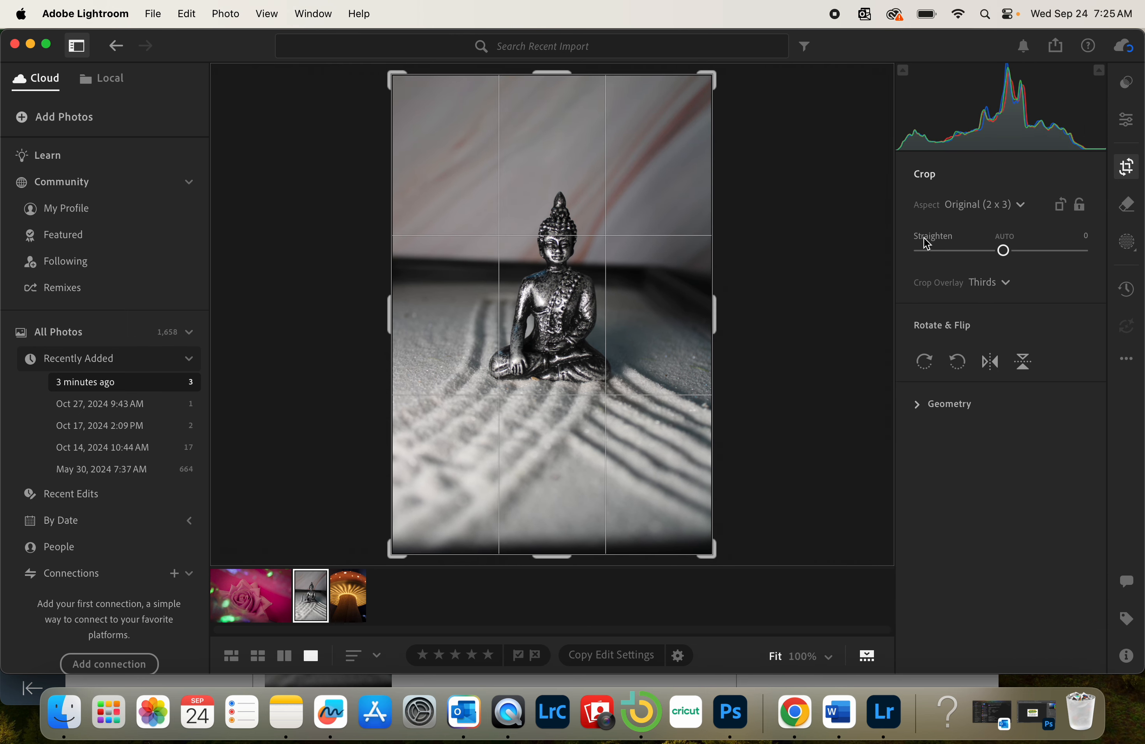
- Try straightening the Buddha photo manually, and reset the angle
left_click(1006, 252)
left_click_drag(1007, 252, 1001, 250)
double_click(935, 237)
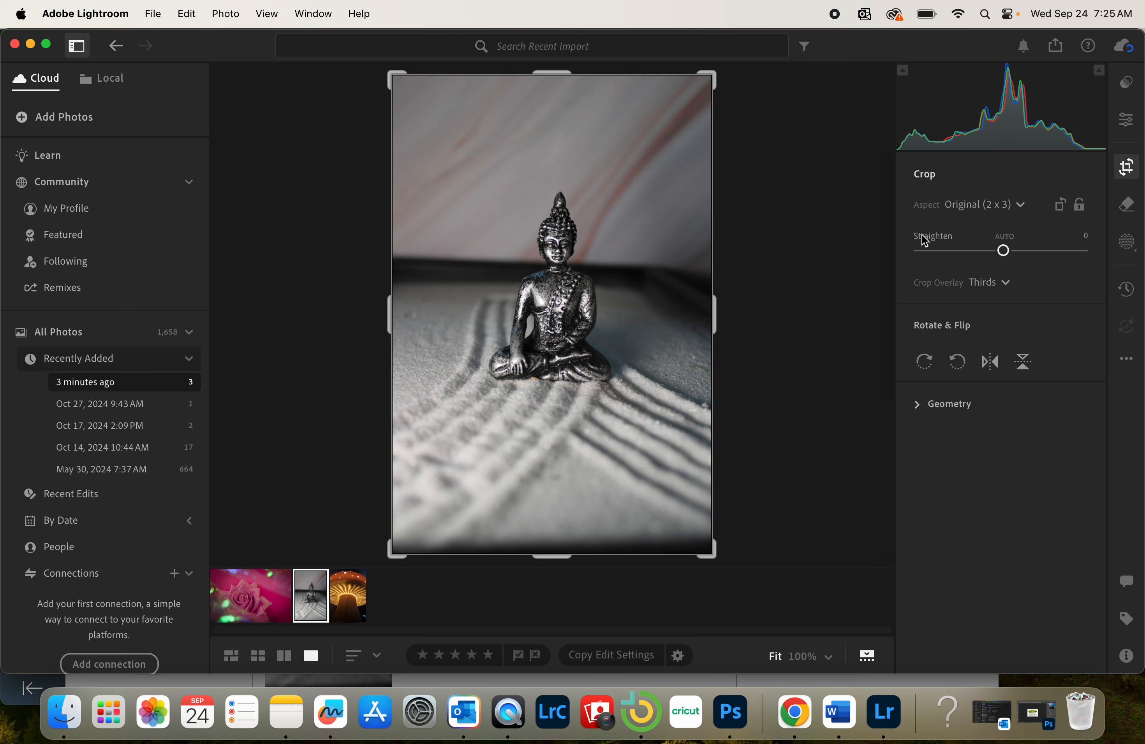
- Straighten the Buddha statue photo automatically
left_click(1007, 237)
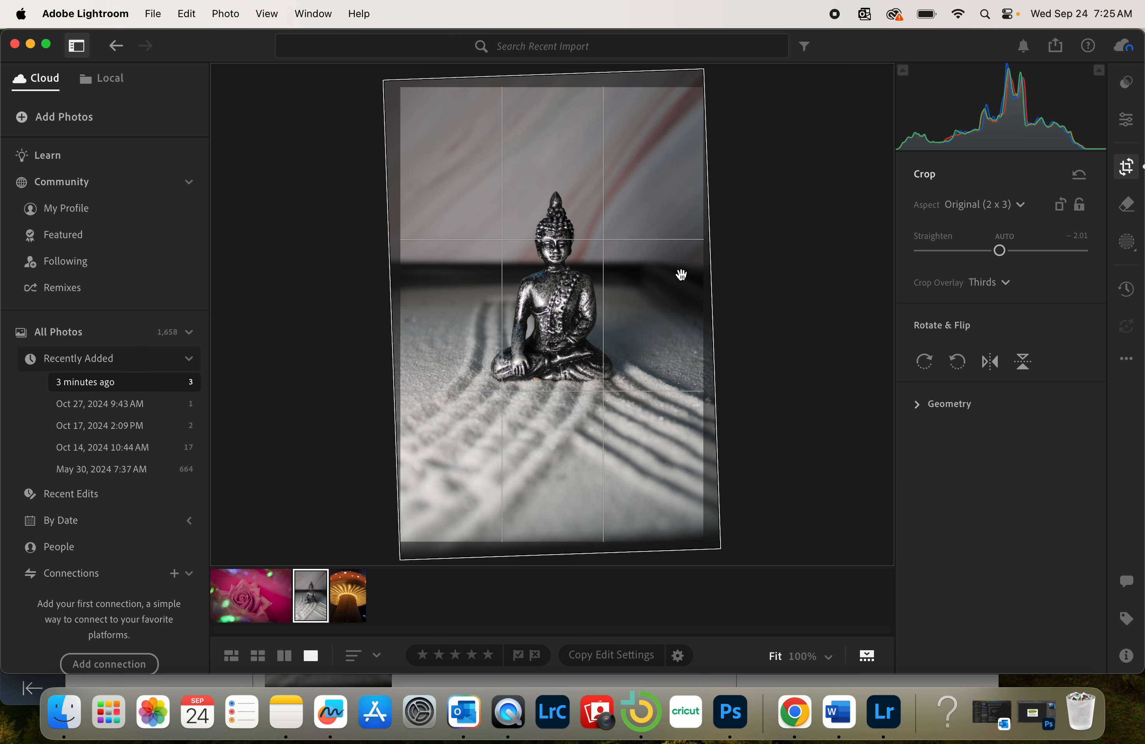
- Apply the automatic straightening to the Buddha photo, and crop a strip off its bottom edge
key("Return")
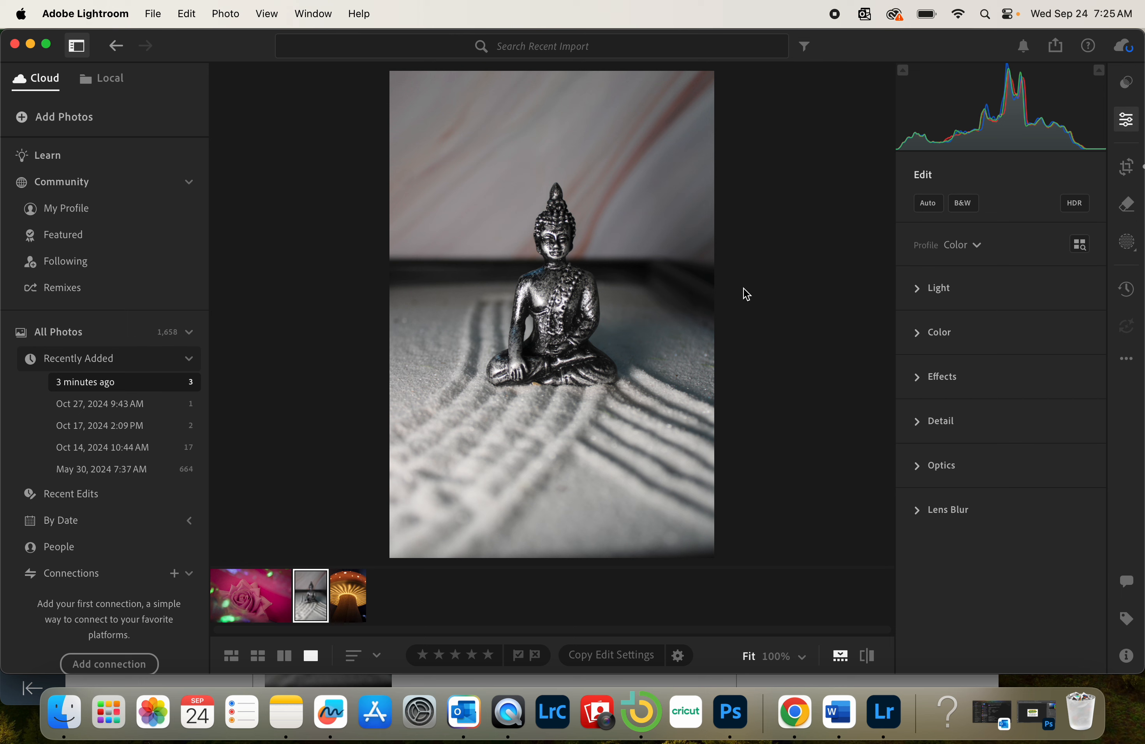
left_click(1126, 168)
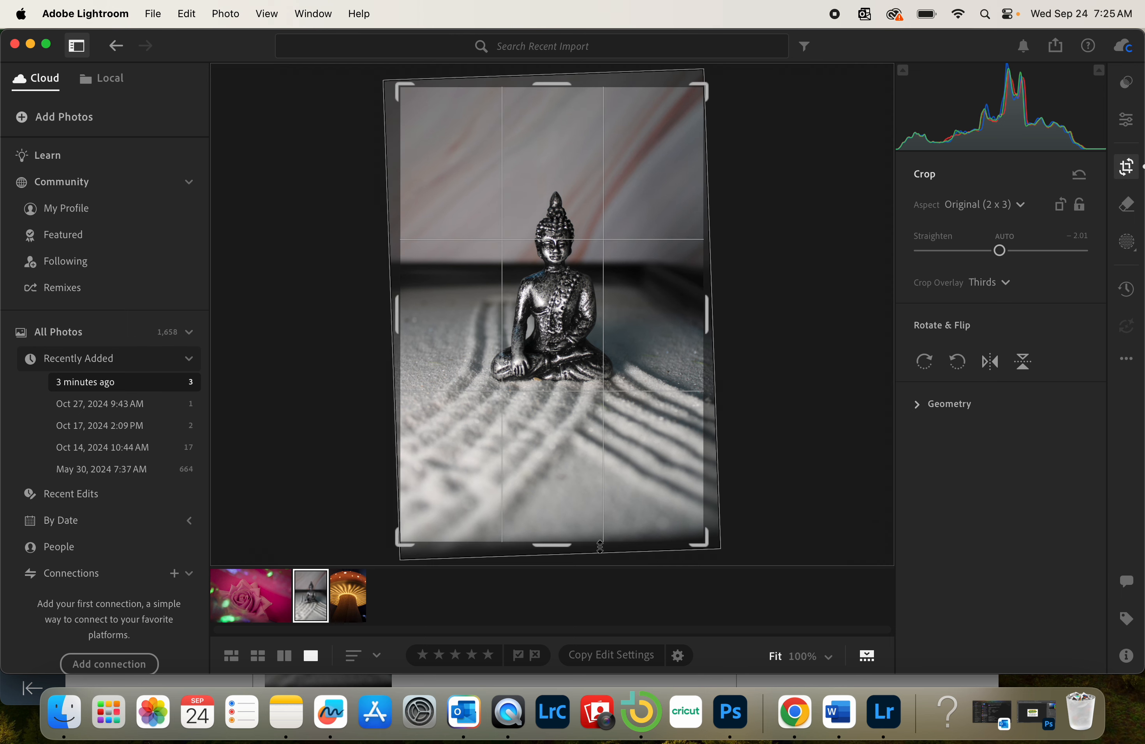
left_click_drag(552, 543, 554, 534)
key("Return")
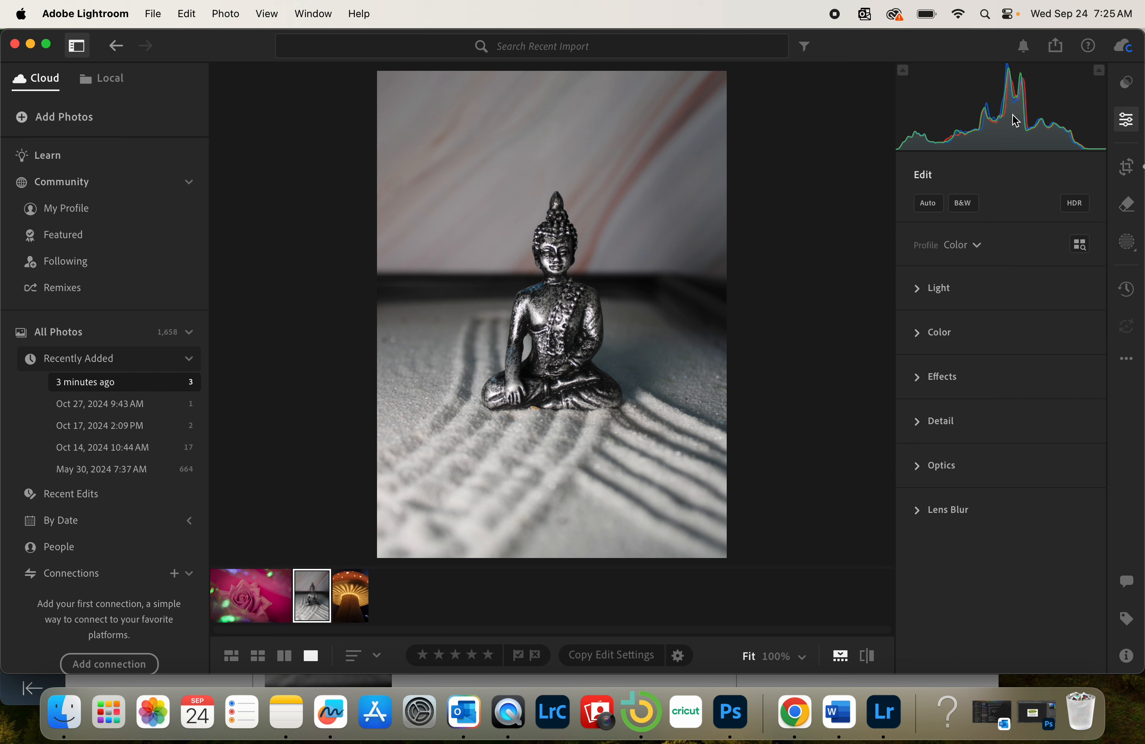
- Create a subject mask on the Buddha statue and set its Exposure to +0.26 and Contrast to +54
left_click(1127, 243)
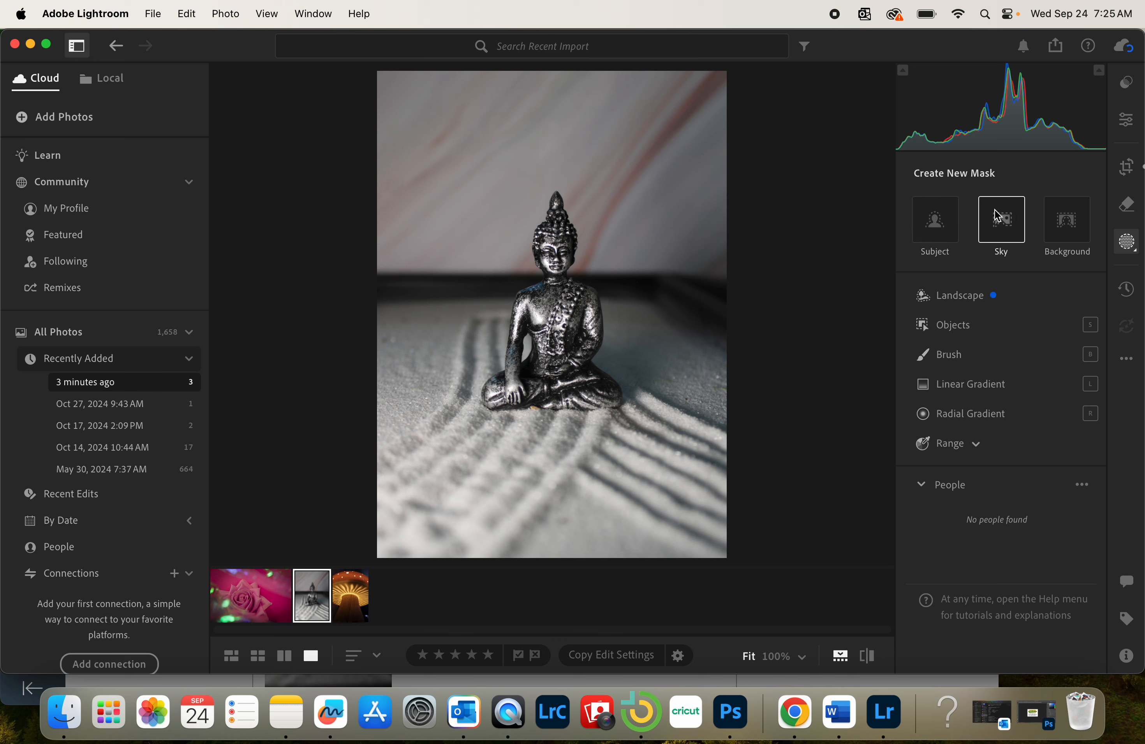
left_click(940, 236)
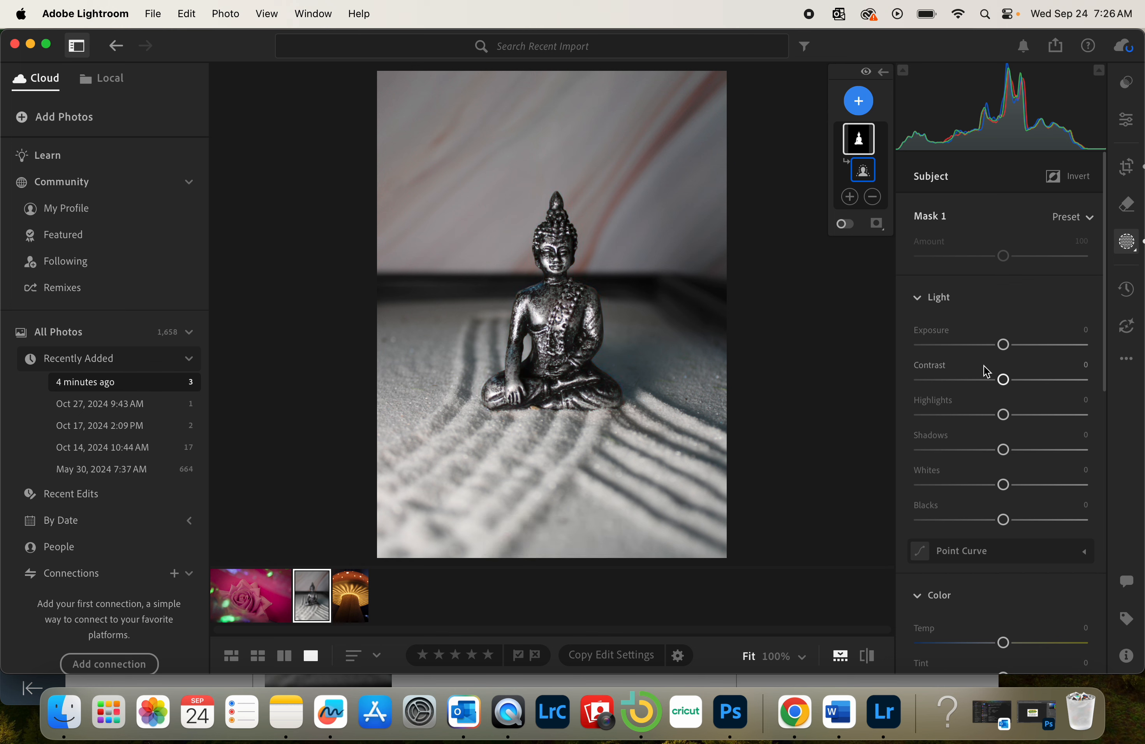
left_click_drag(1008, 352, 1048, 379)
scroll(1048, 379, "down", 8)
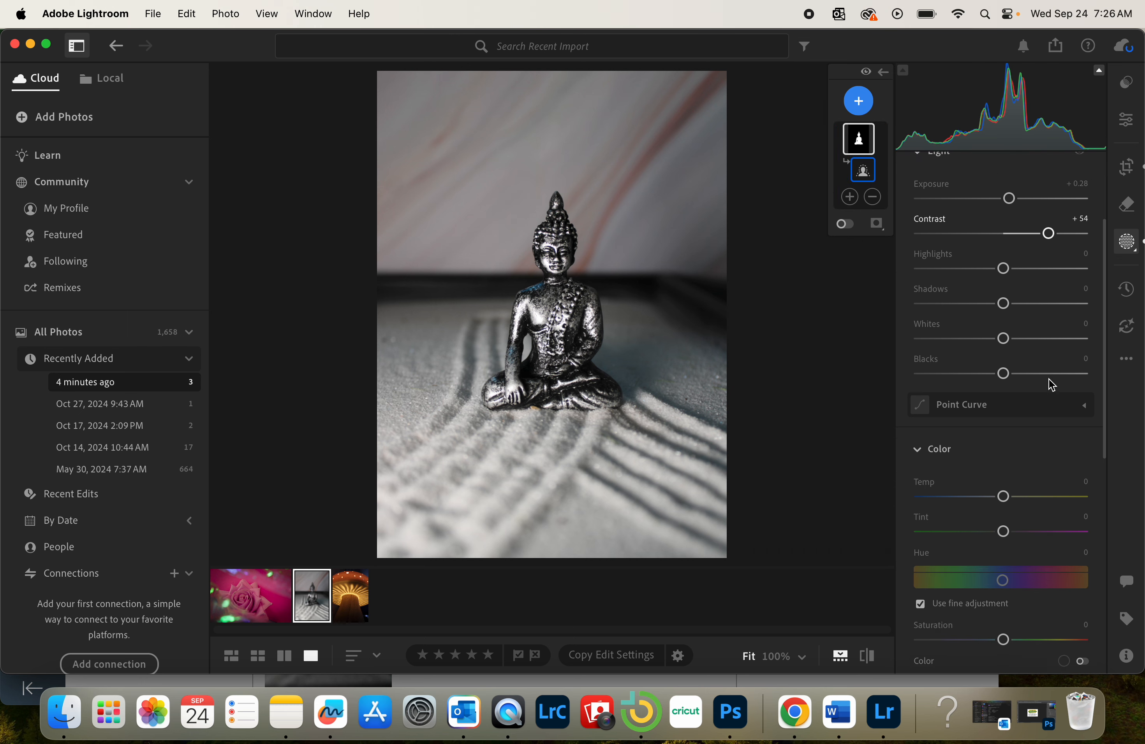
- Set the Buddha subject mask's Texture to +51 and Sharpness to +33
scroll(1048, 377, "down", 5)
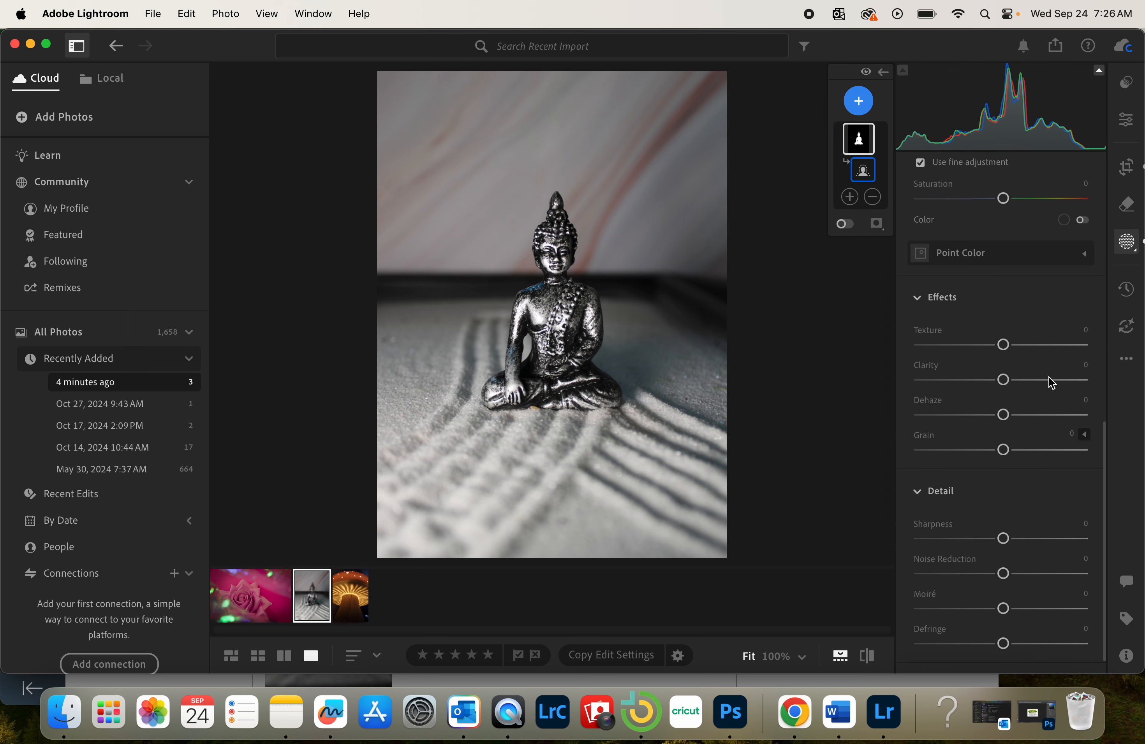
left_click_drag(1003, 344, 1046, 350)
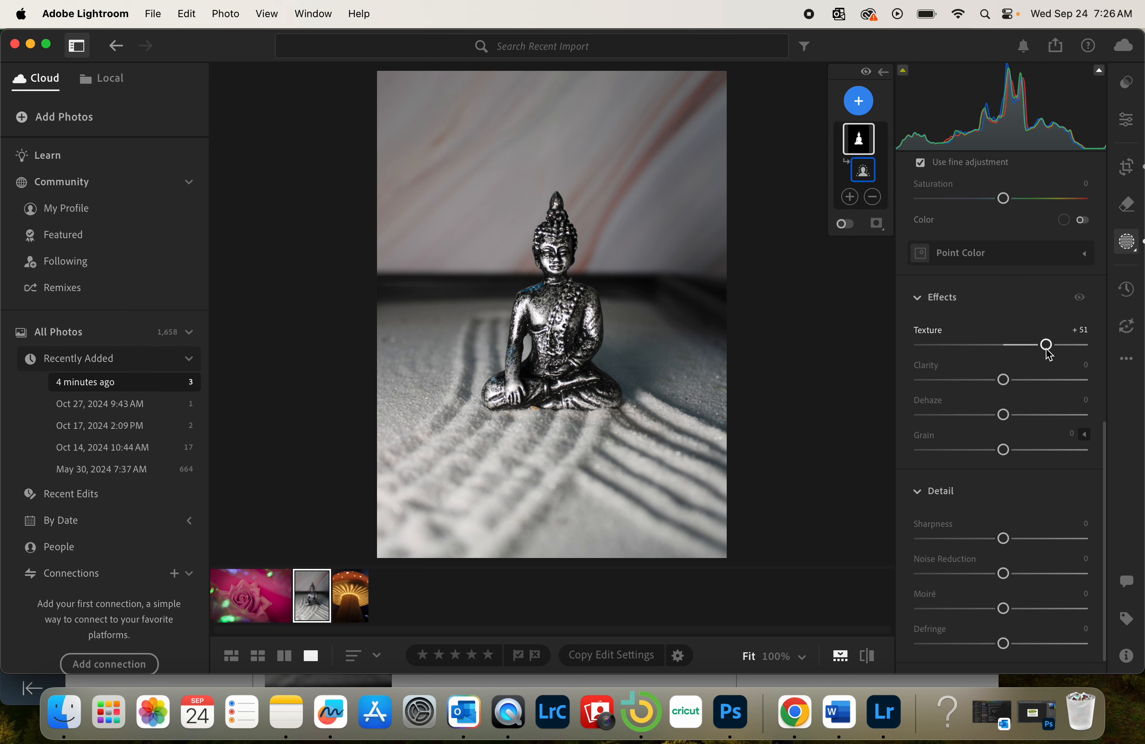
scroll(1048, 355, "down", 2)
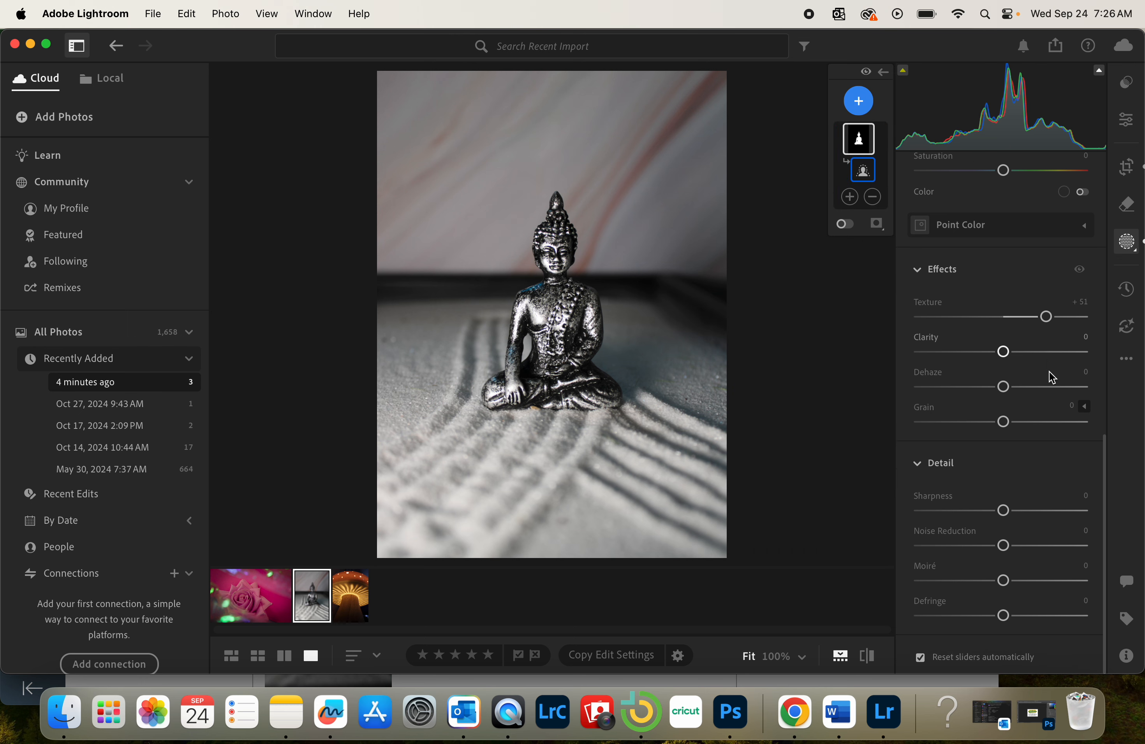
left_click_drag(1004, 511, 1032, 517)
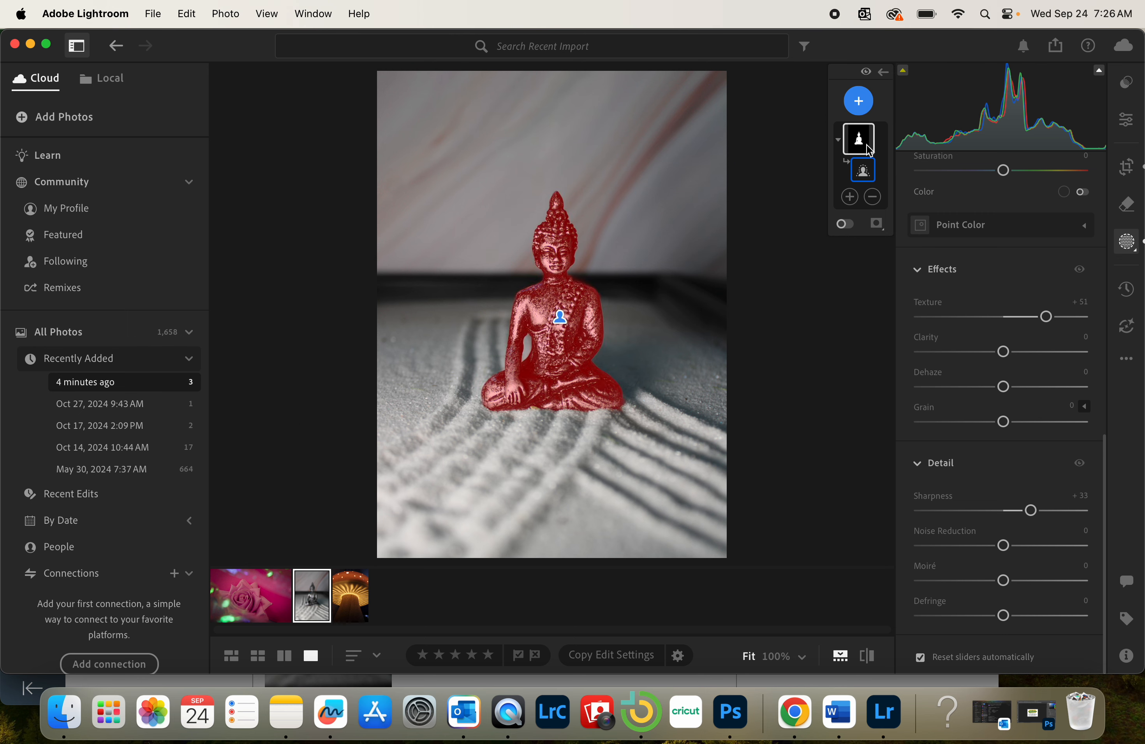
- Duplicate and invert the Buddha subject mask, and set the Saturation of the inverted background mask to -100
right_click(872, 156)
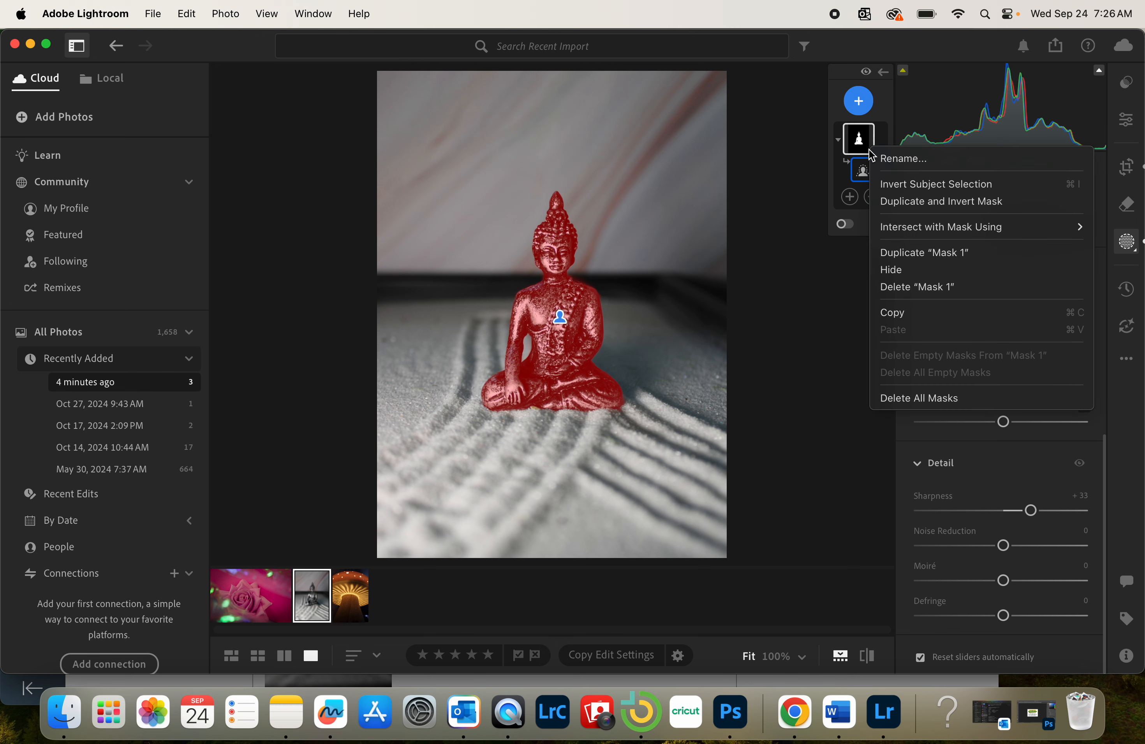
left_click(940, 202)
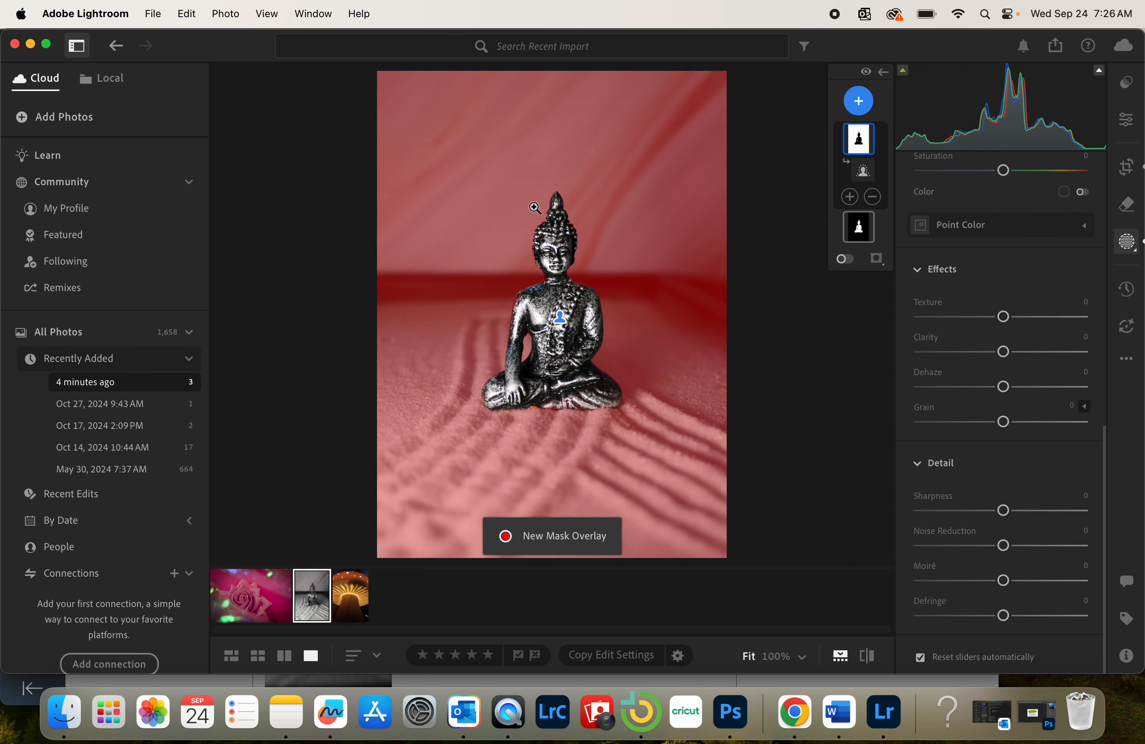
scroll(971, 388, "up", 5)
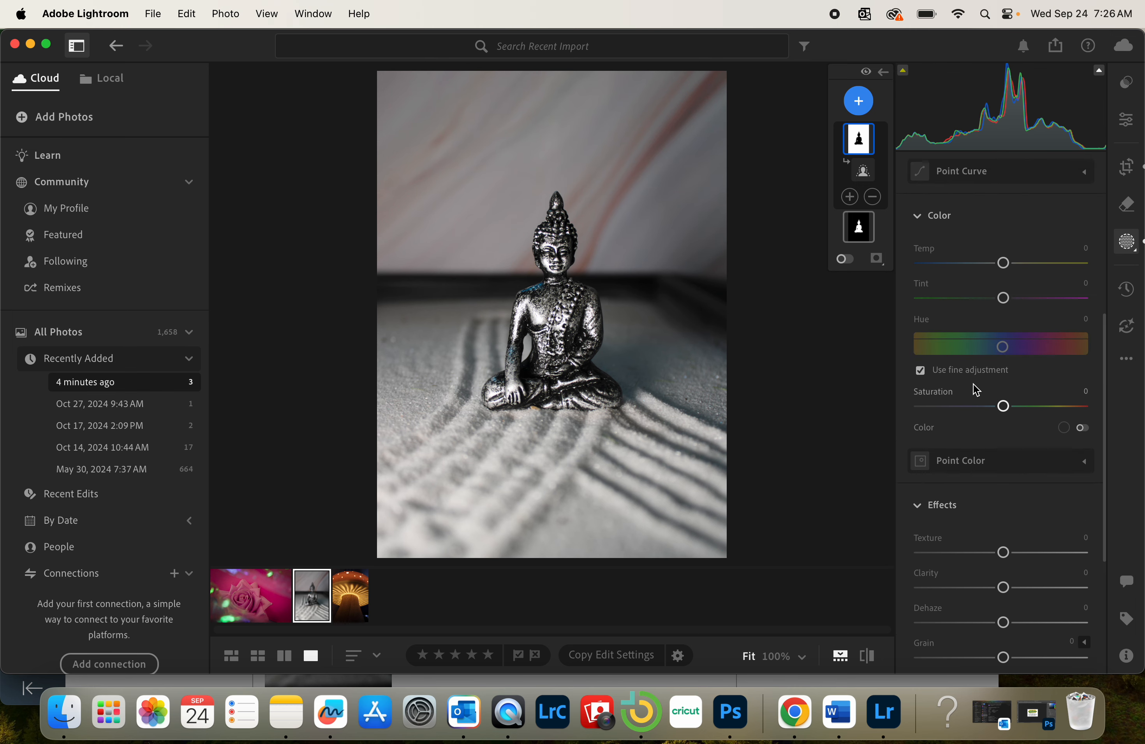
scroll(976, 390, "up", 1)
left_click_drag(1006, 440, 894, 440)
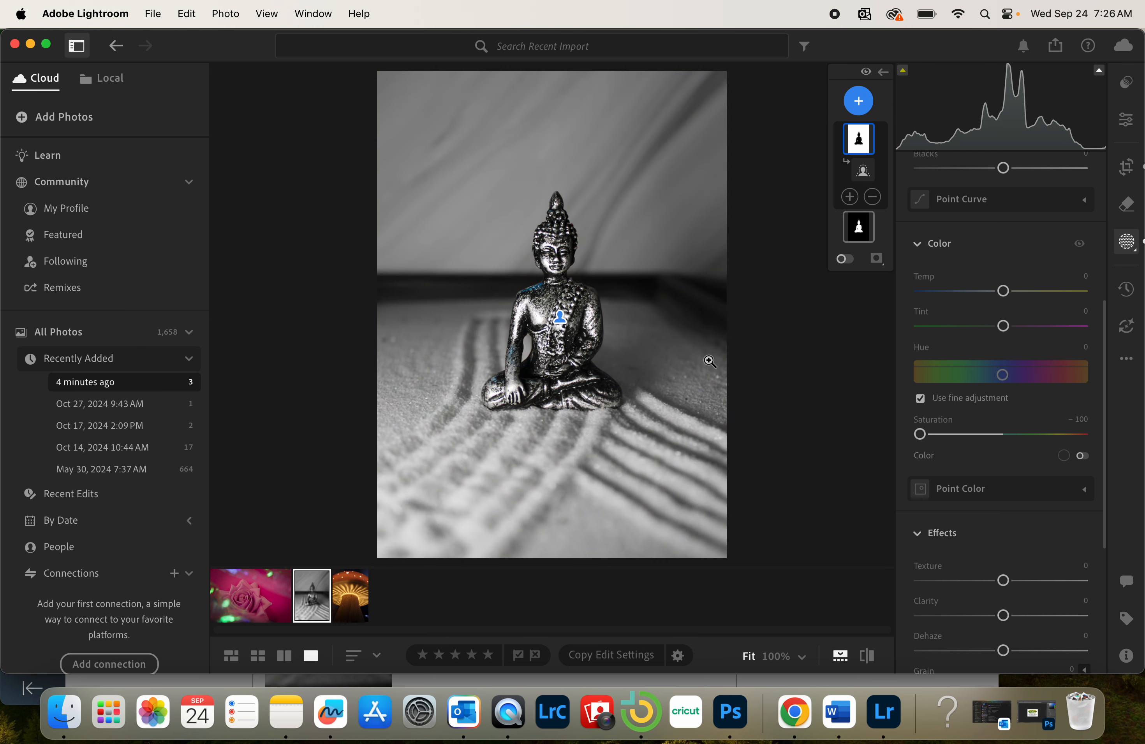
- Set the Saturation of the original Buddha subject mask to -62, and close the masking settings
left_click(863, 236)
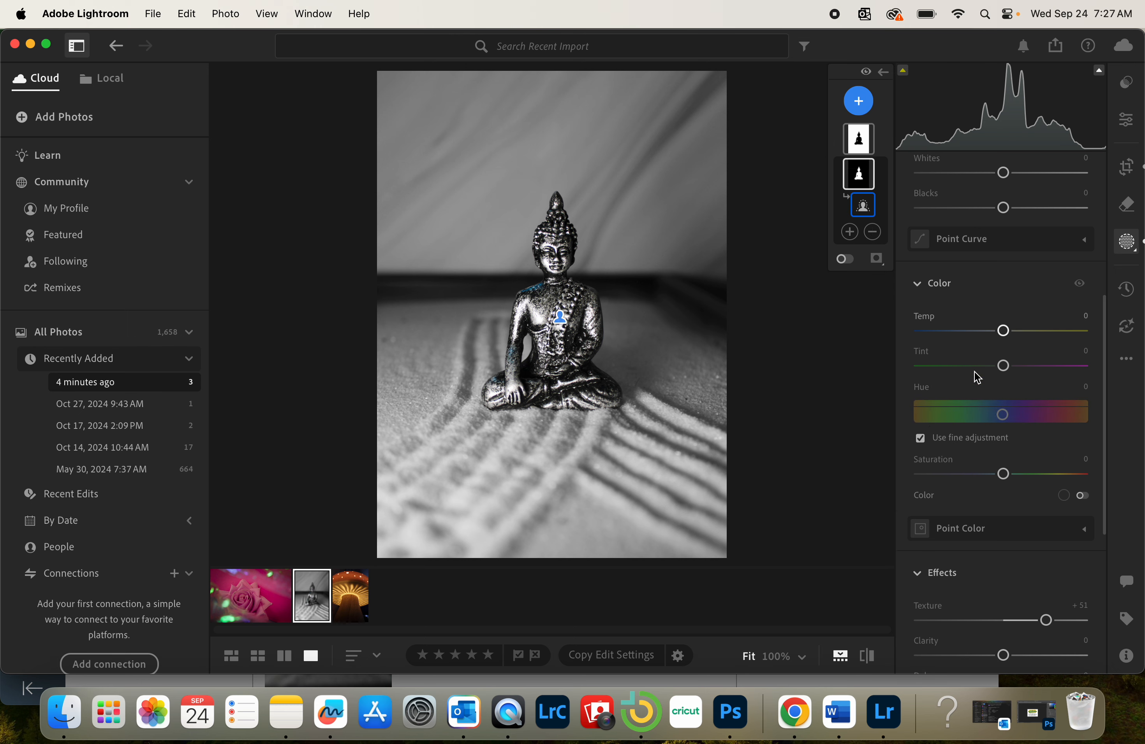
scroll(982, 408, "down", 1)
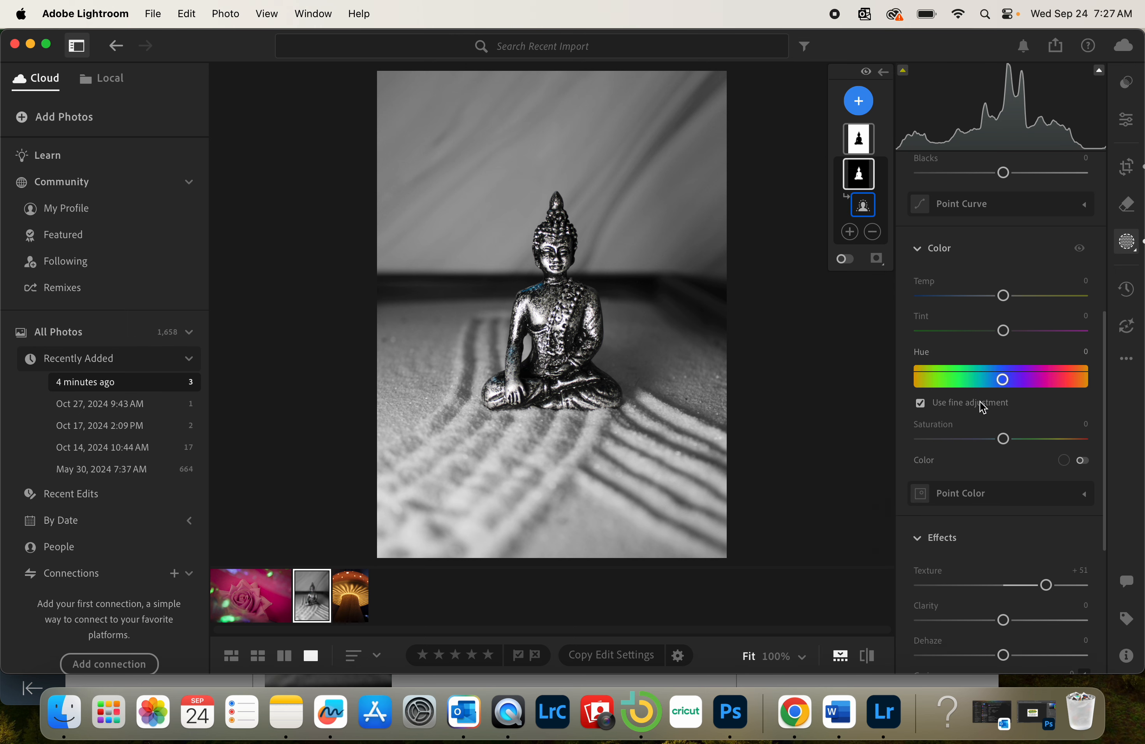
left_click_drag(1003, 439, 952, 438)
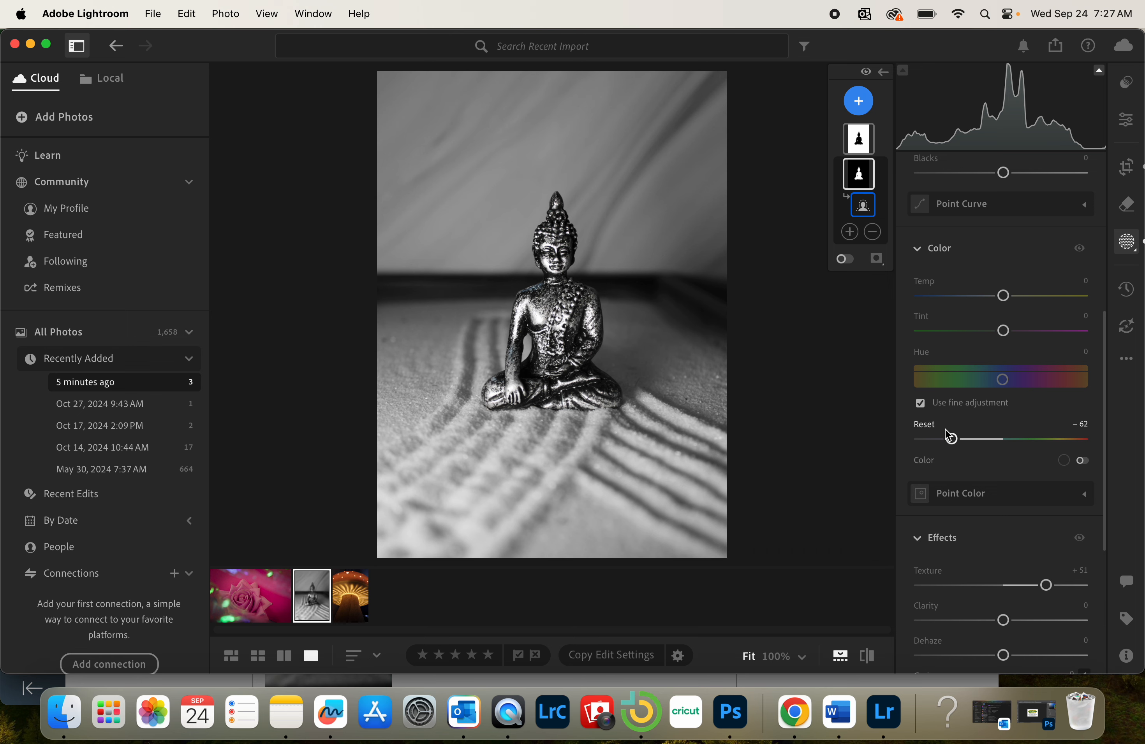
left_click(1128, 245)
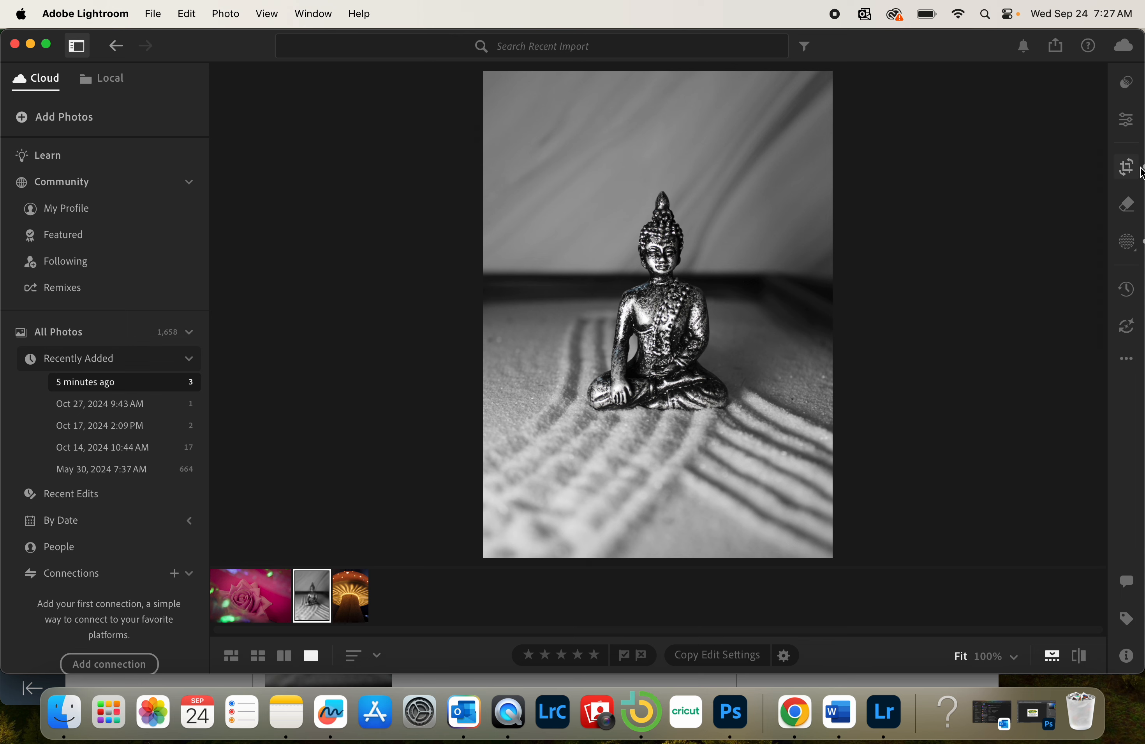
- Preview the recommended presets on the Buddha photo and apply the dark black-and-white one in the first column's fourth row
left_click(1128, 84)
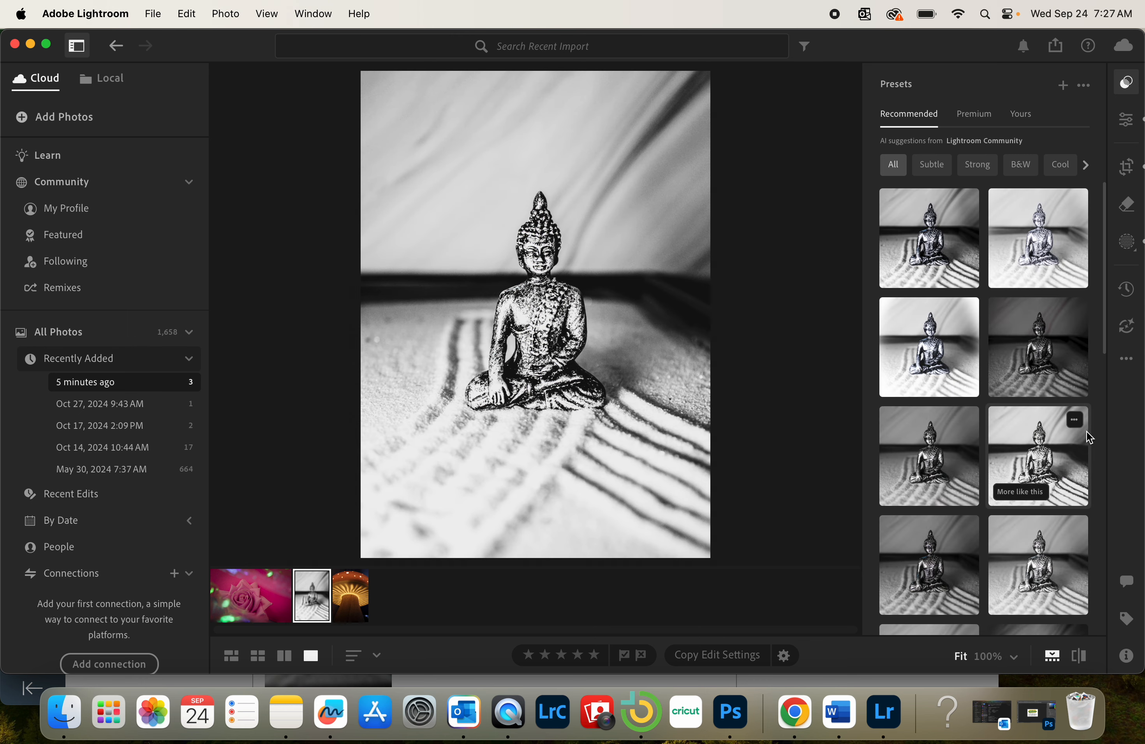
left_click(932, 234)
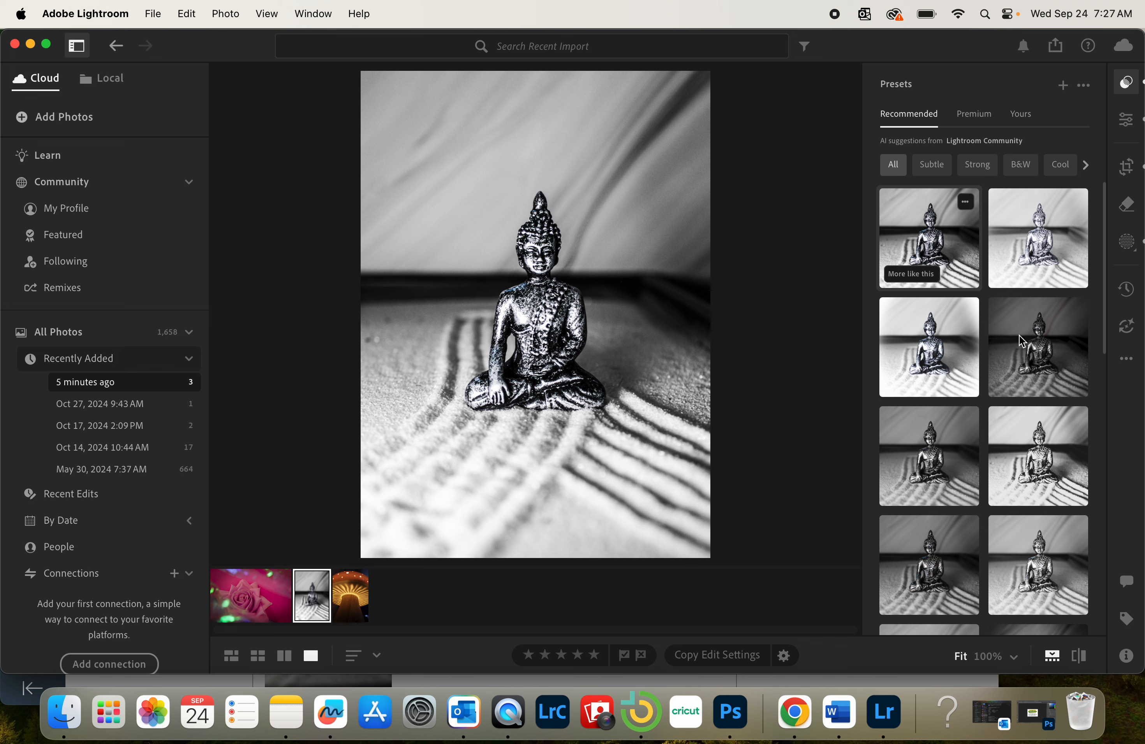
left_click(933, 438)
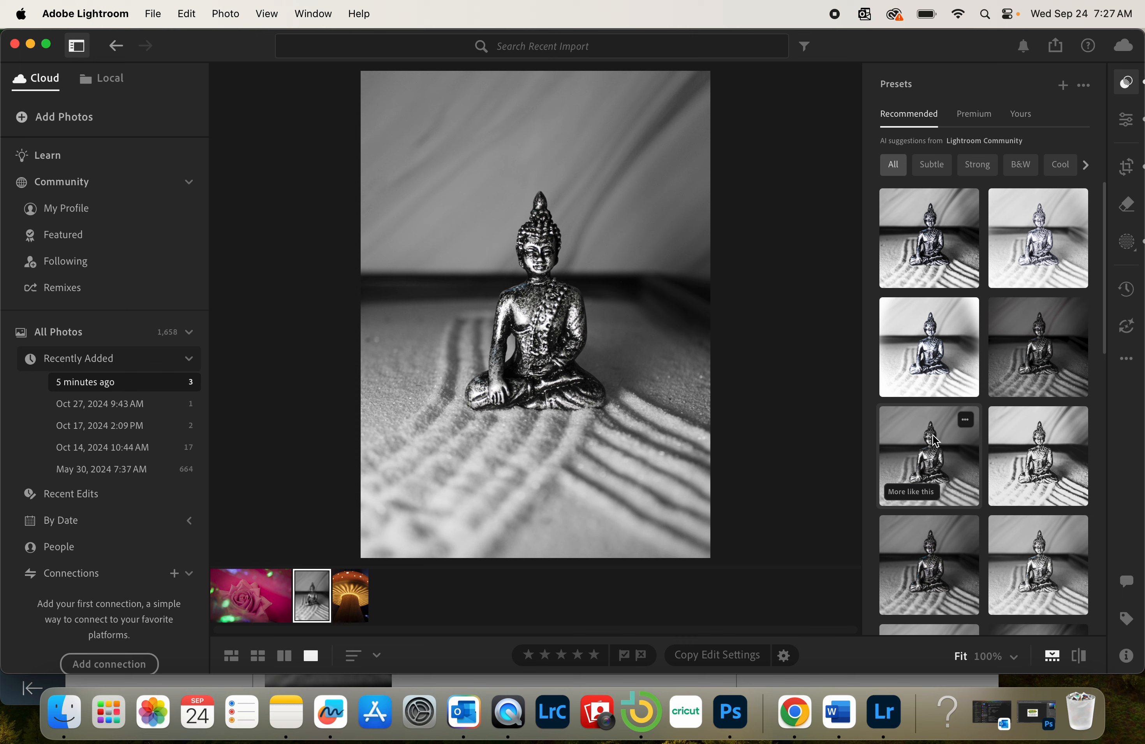
left_click(909, 526)
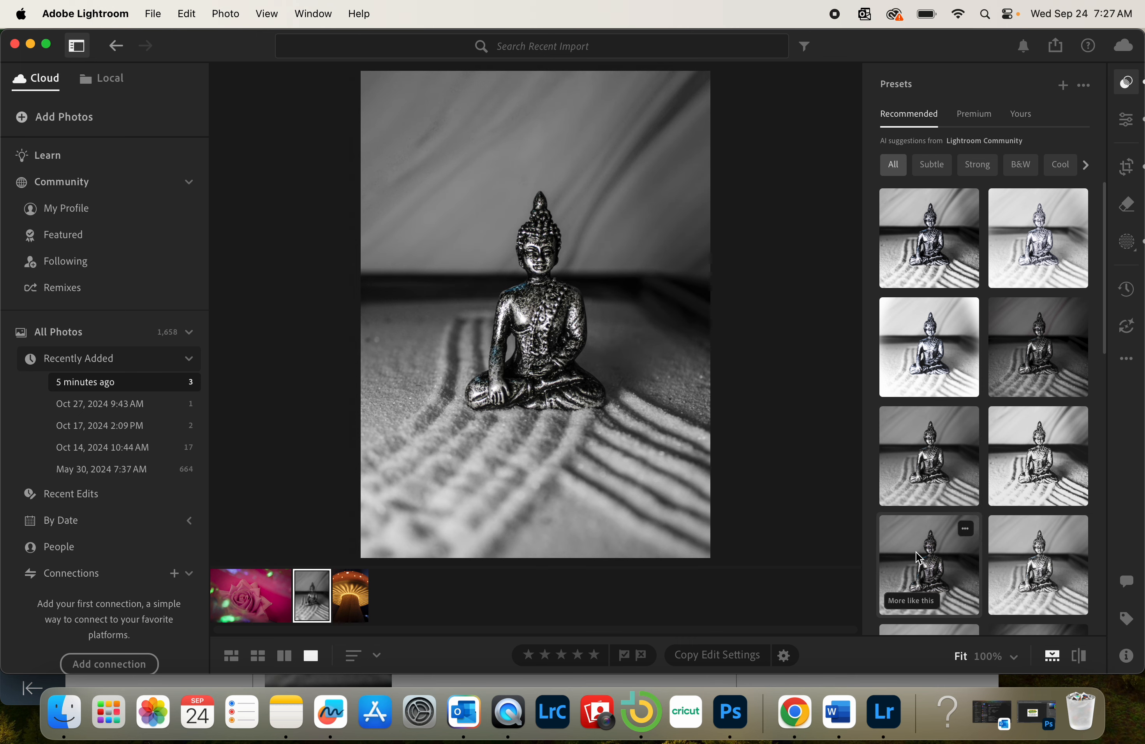
left_click(915, 552)
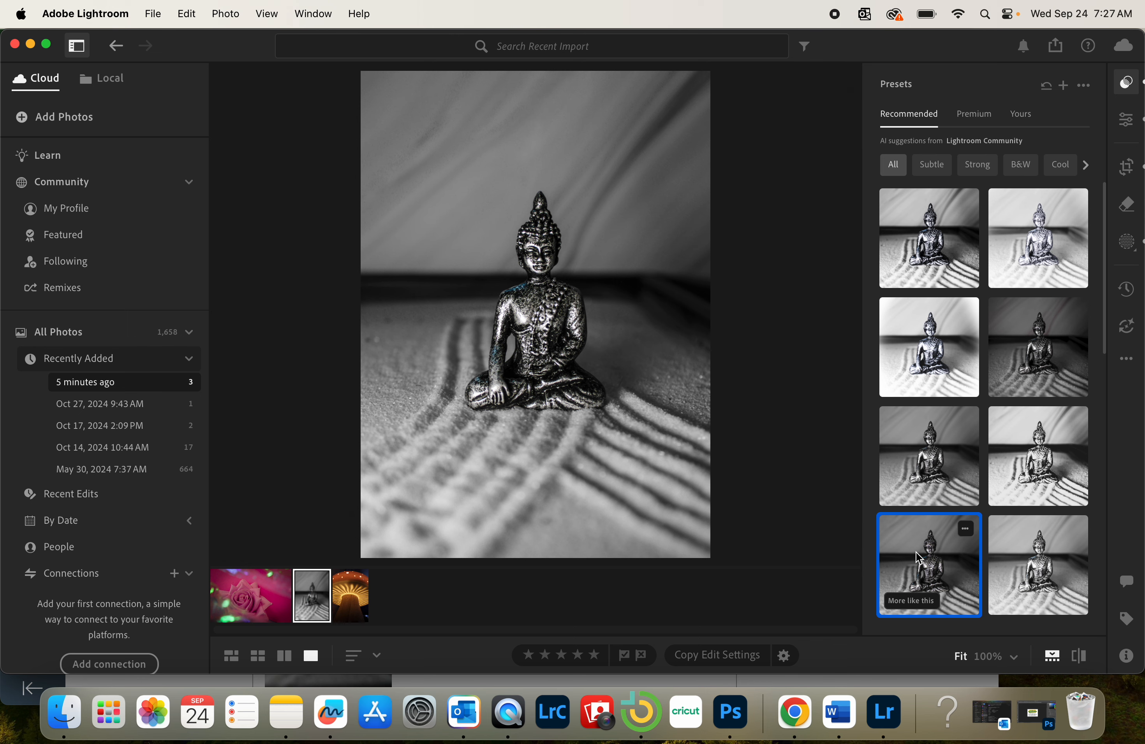
- Select the mushroom lamp photo and remove the bright blue spot in the background beside the base of the stem
left_click(354, 595)
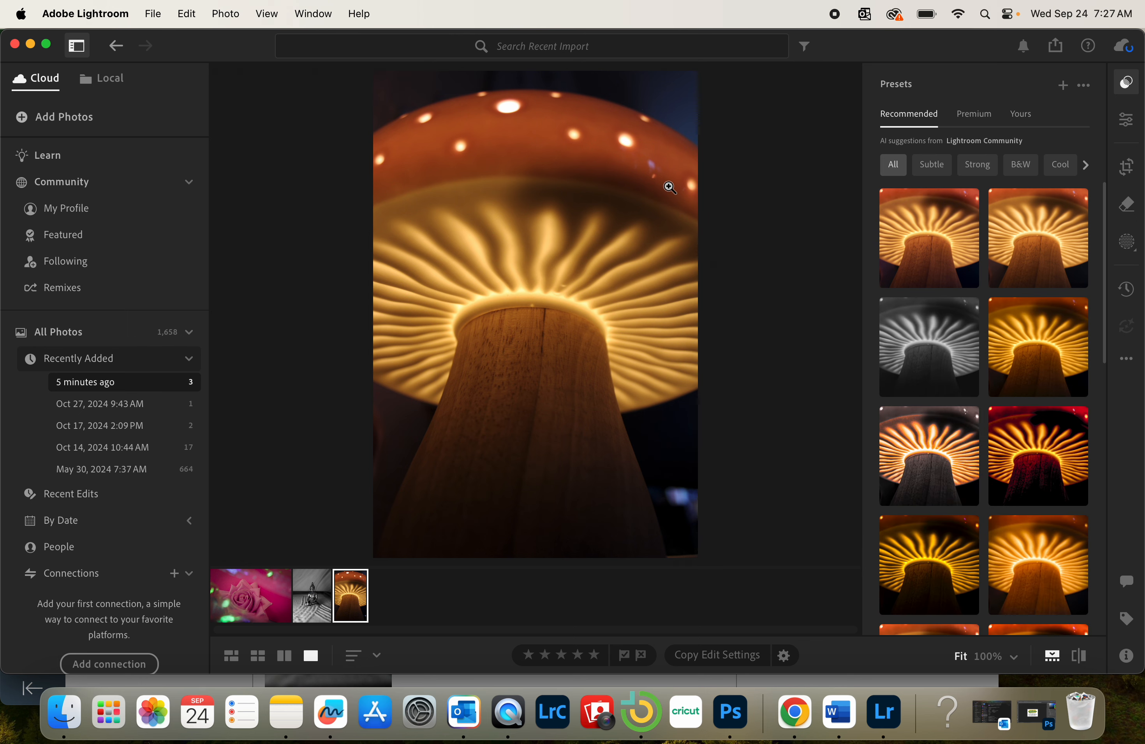
left_click(1125, 208)
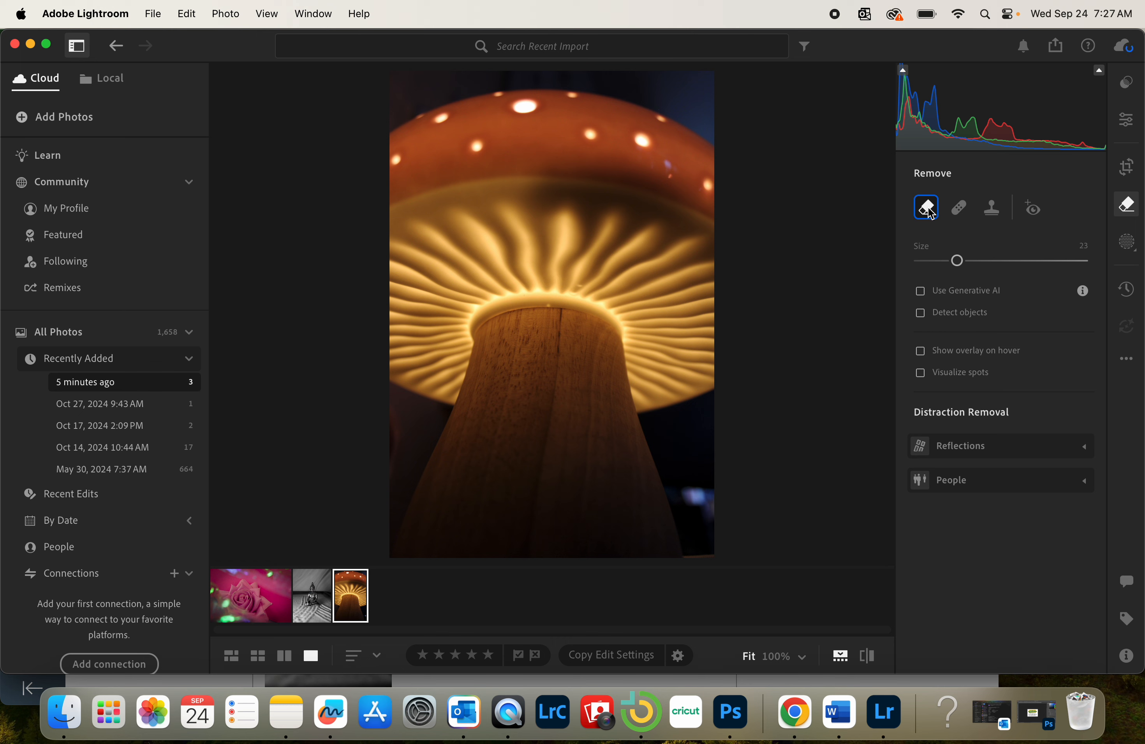
mouse_move(699, 503)
left_mouse_down()
mouse_move(690, 486)
mouse_move(713, 511)
left_mouse_up()
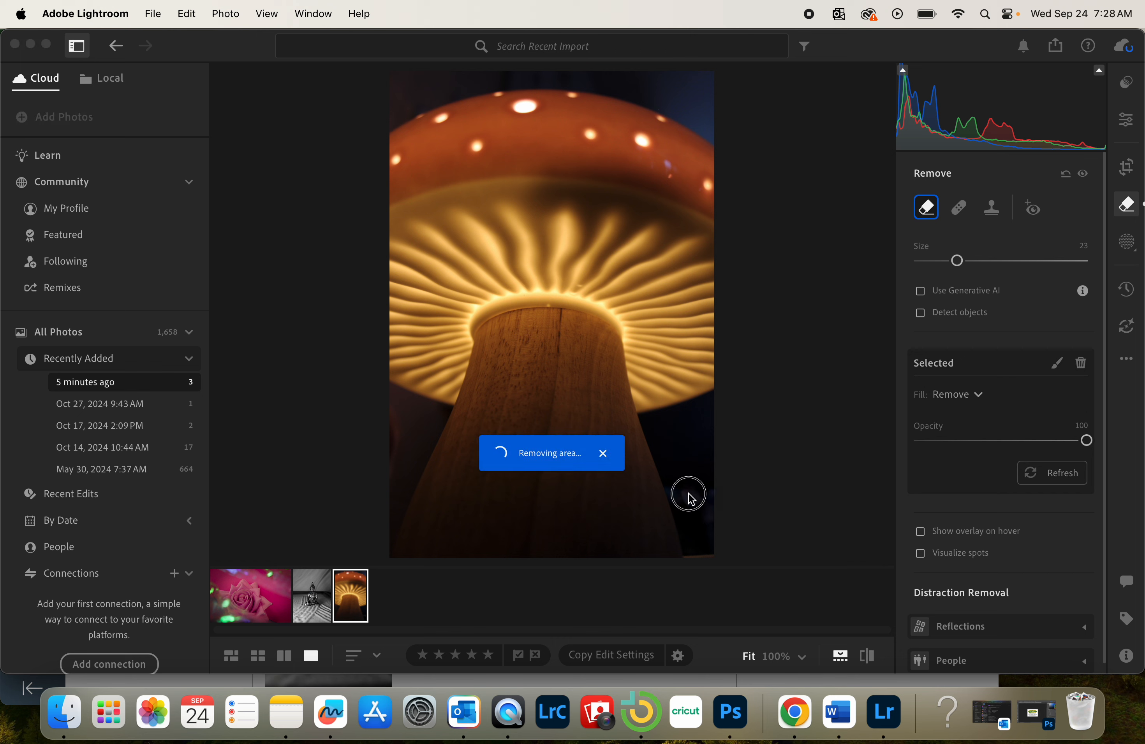
left_click_drag(709, 518, 708, 518)
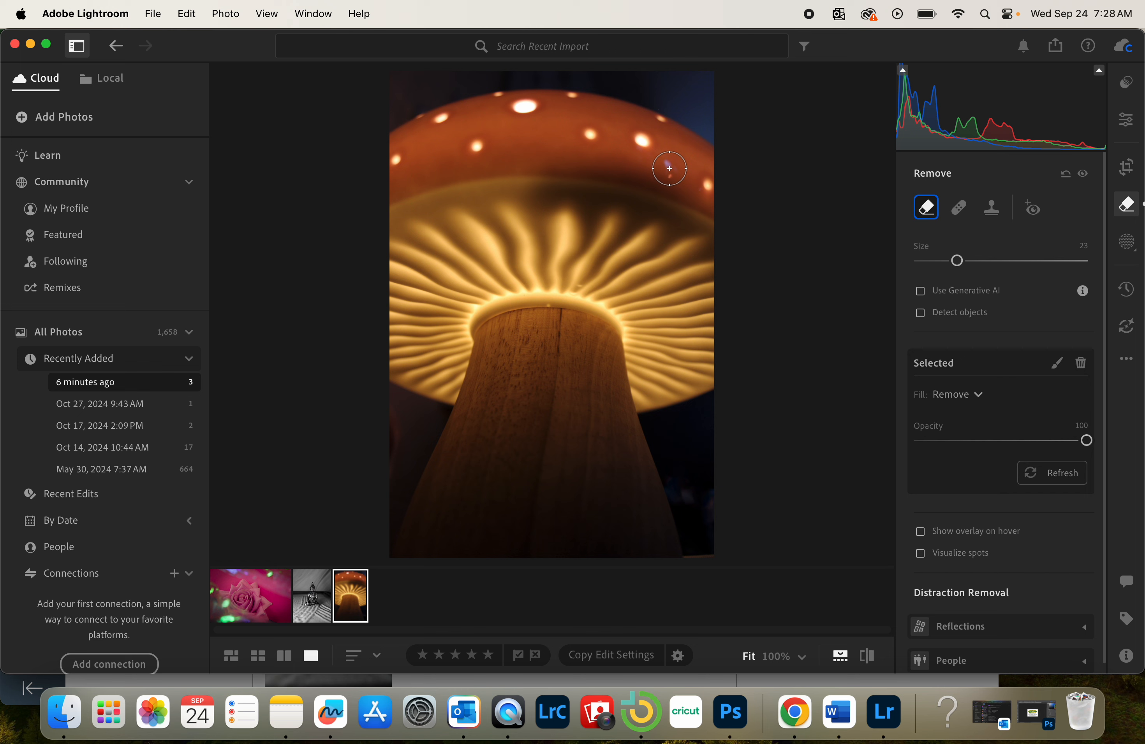
- Remove the blue reflection on the mushroom cap with a size 21 brush, and brush over the distraction along the photo's lower-left edge
scroll(669, 168, "up", 3)
scroll(669, 168, "down", 5)
left_click(669, 168)
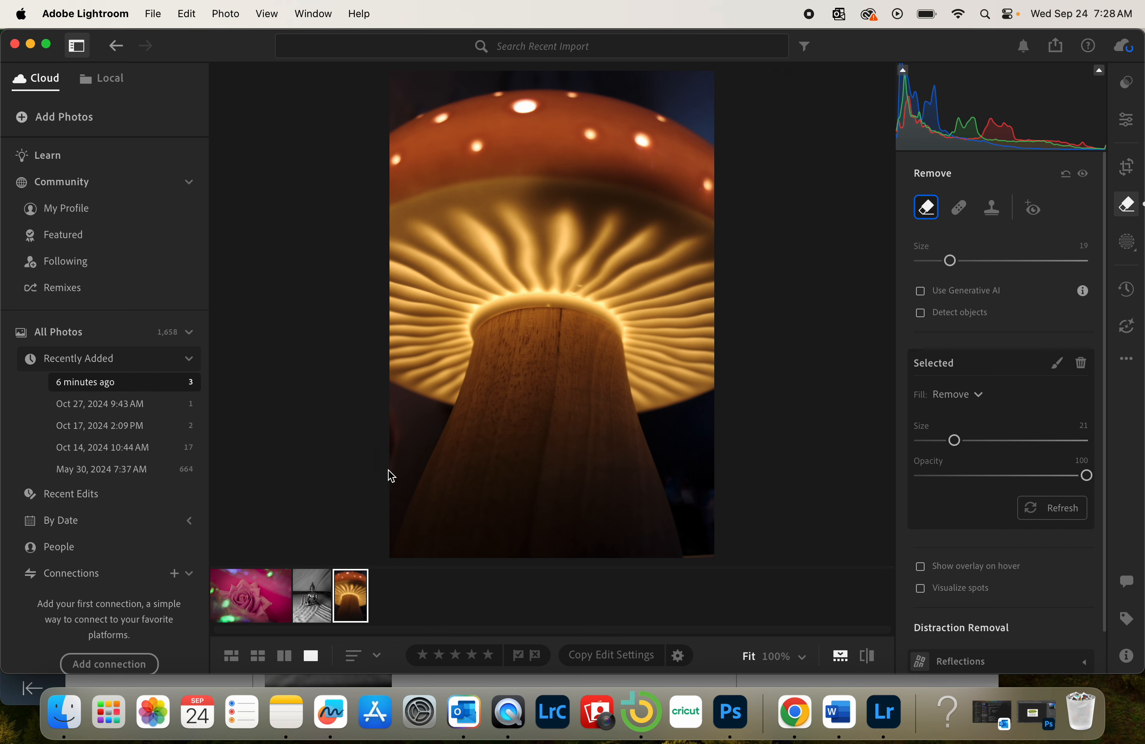
left_click_drag(389, 398, 384, 471)
- Crop a thin strip off the bottom edge of the mushroom photo
key("c")
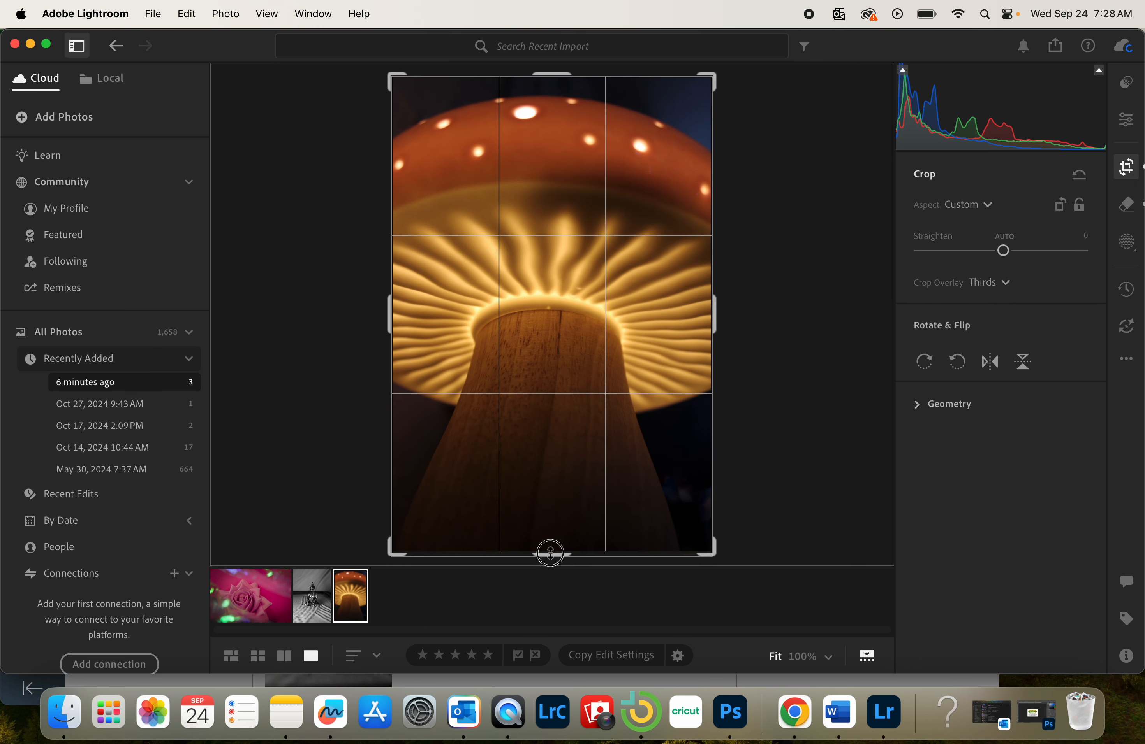
key("e")
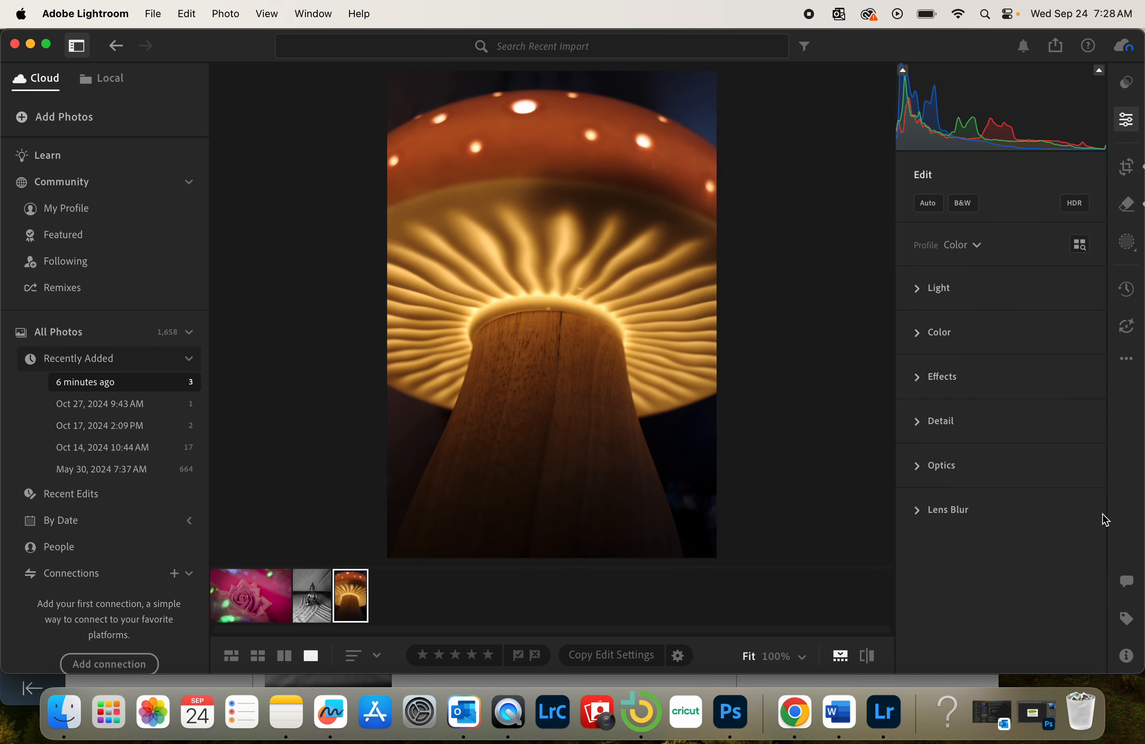
- Create a subject mask on the mushroom stem and paint the cap and gills into it with a size 17 brush
left_click(1130, 242)
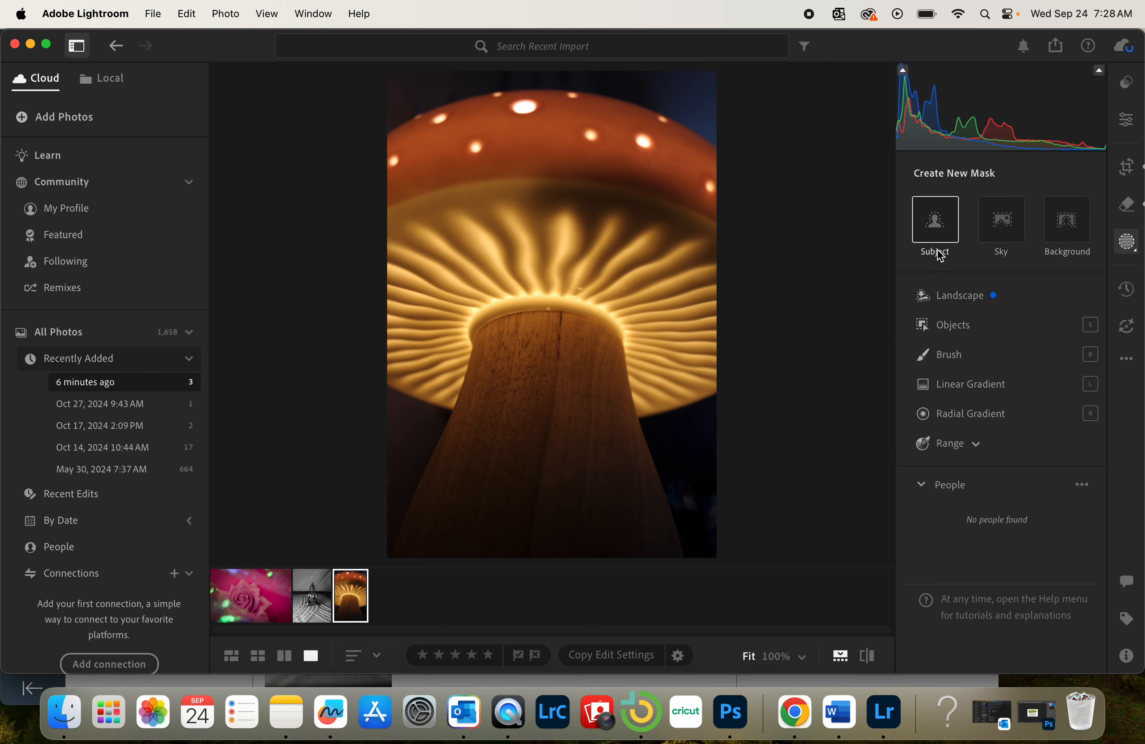
left_click(936, 227)
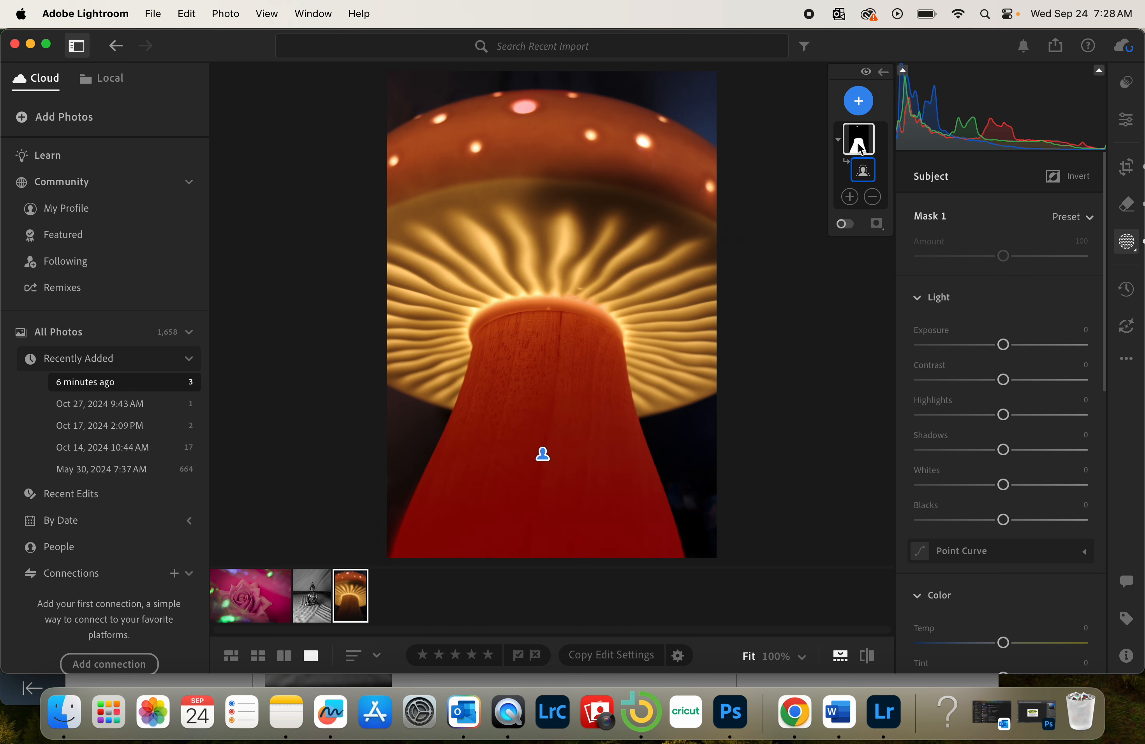
left_click(849, 197)
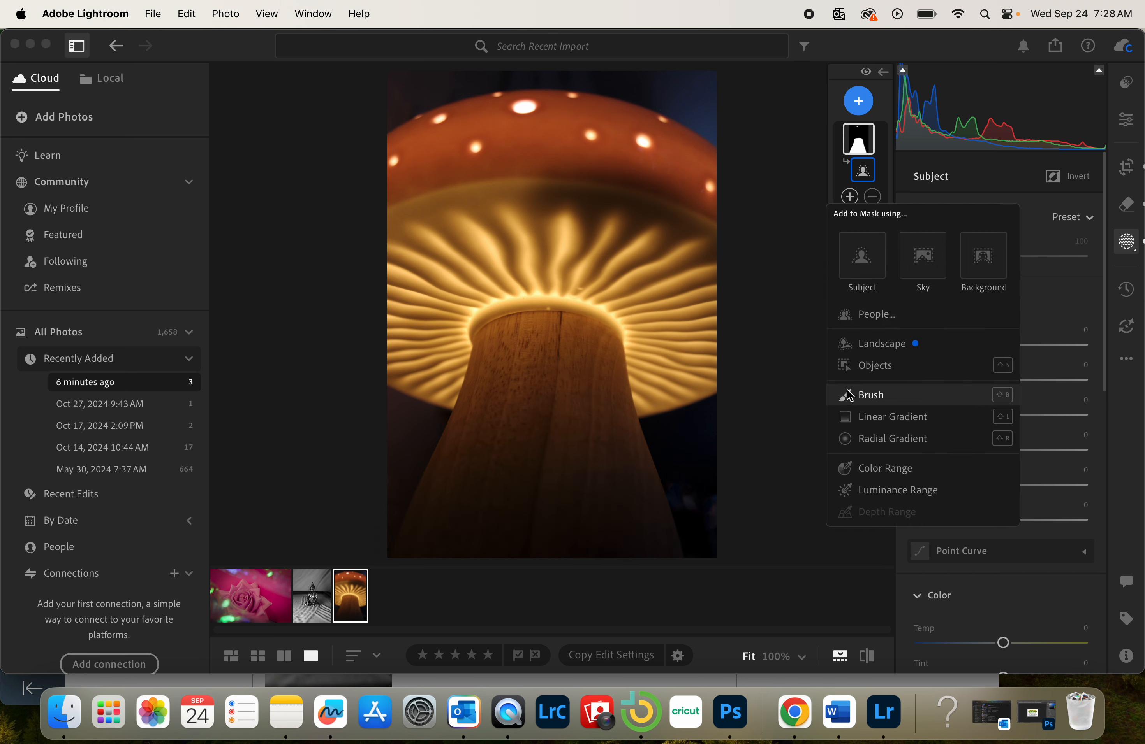
left_click(860, 395)
mouse_move(642, 387)
left_mouse_down()
mouse_move(711, 365)
mouse_move(712, 246)
mouse_move(691, 162)
mouse_move(600, 125)
mouse_move(545, 118)
mouse_move(475, 124)
mouse_move(393, 160)
left_mouse_up()
mouse_move(393, 161)
left_mouse_down()
mouse_move(391, 302)
mouse_move(402, 360)
mouse_move(469, 393)
mouse_move(427, 268)
mouse_move(441, 196)
mouse_move(455, 205)
mouse_move(481, 355)
mouse_move(497, 167)
mouse_move(510, 300)
mouse_move(536, 165)
mouse_move(556, 192)
mouse_move(562, 355)
mouse_move(591, 169)
mouse_move(628, 212)
mouse_move(613, 343)
mouse_move(625, 151)
mouse_move(646, 185)
mouse_move(626, 344)
mouse_move(656, 343)
mouse_move(675, 249)
mouse_move(667, 364)
mouse_move(687, 326)
left_mouse_up()
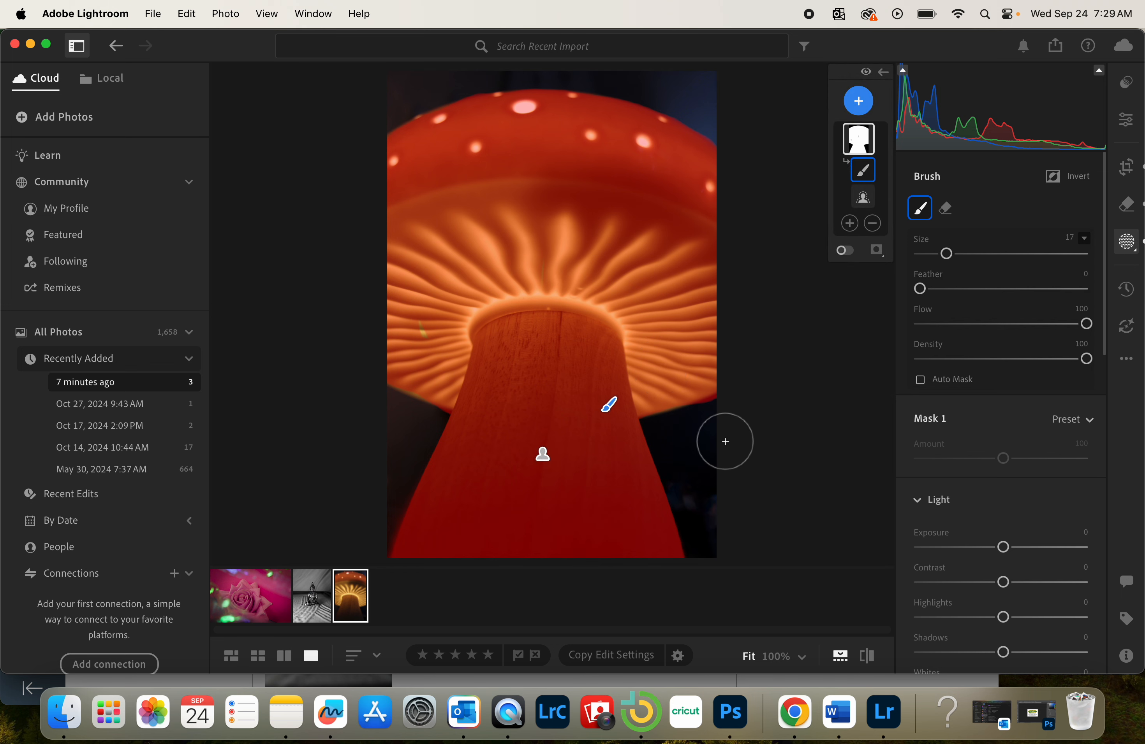
- Erase the mask spill beside the cap's lower-right edge and refine the mask along its lower-left edge with the brush and eraser
key("alt")
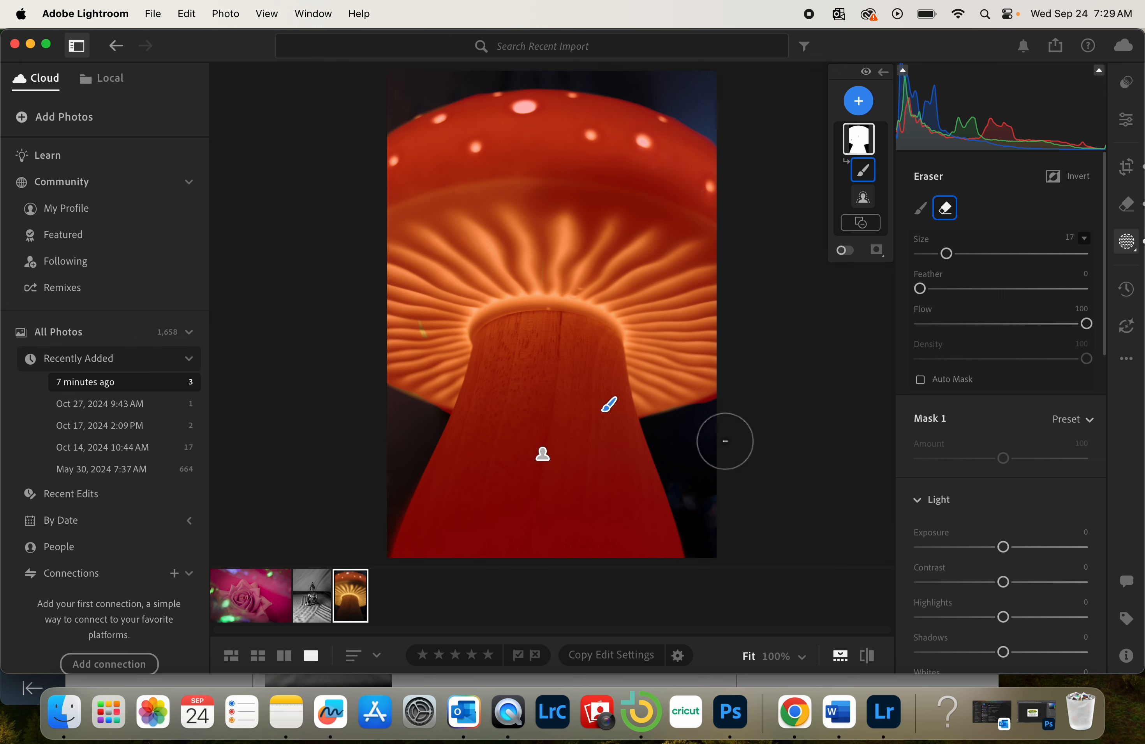
mouse_move(728, 429)
left_mouse_down()
mouse_move(713, 427)
mouse_move(727, 414)
mouse_move(706, 427)
left_mouse_up()
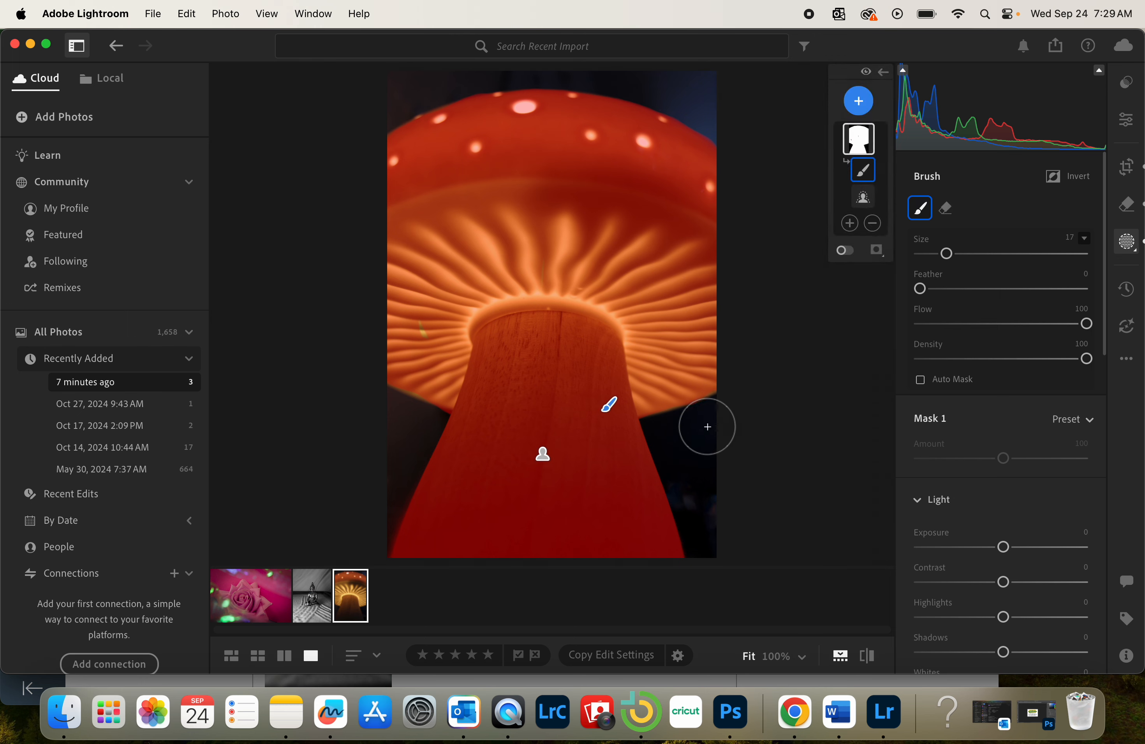
key("super+equal")
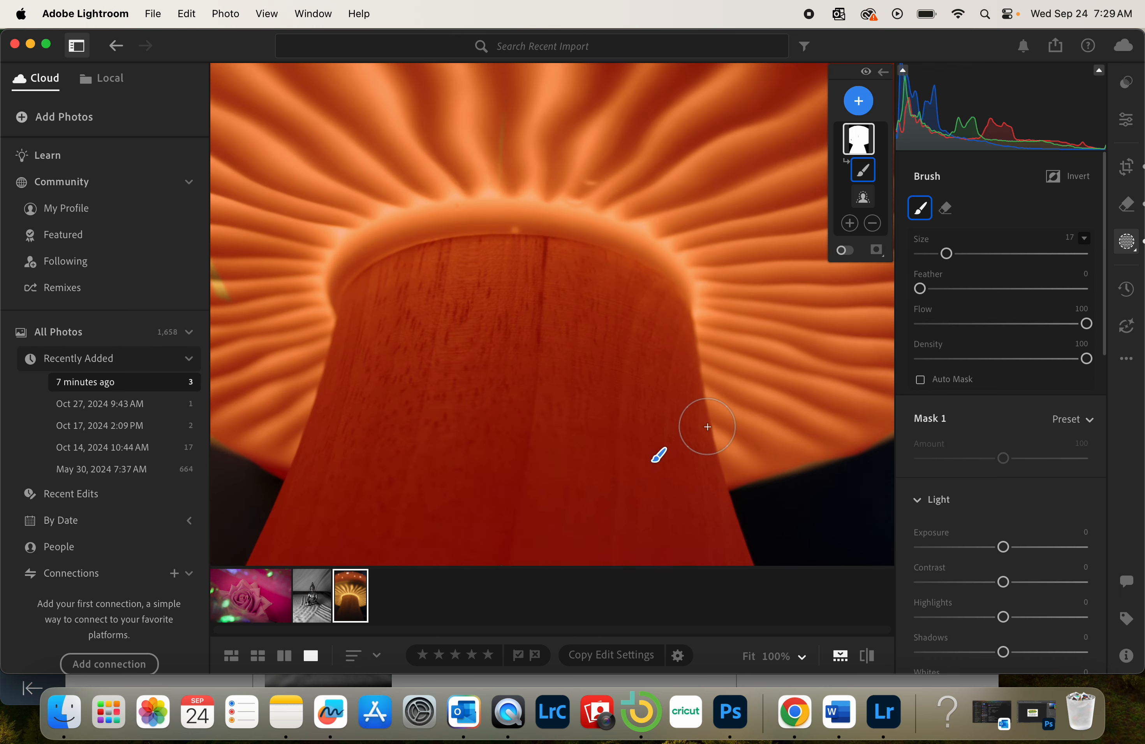
key("bracketright")
key("bracketright")
key("bracketright")
key("bracketright")
key("bracketright")
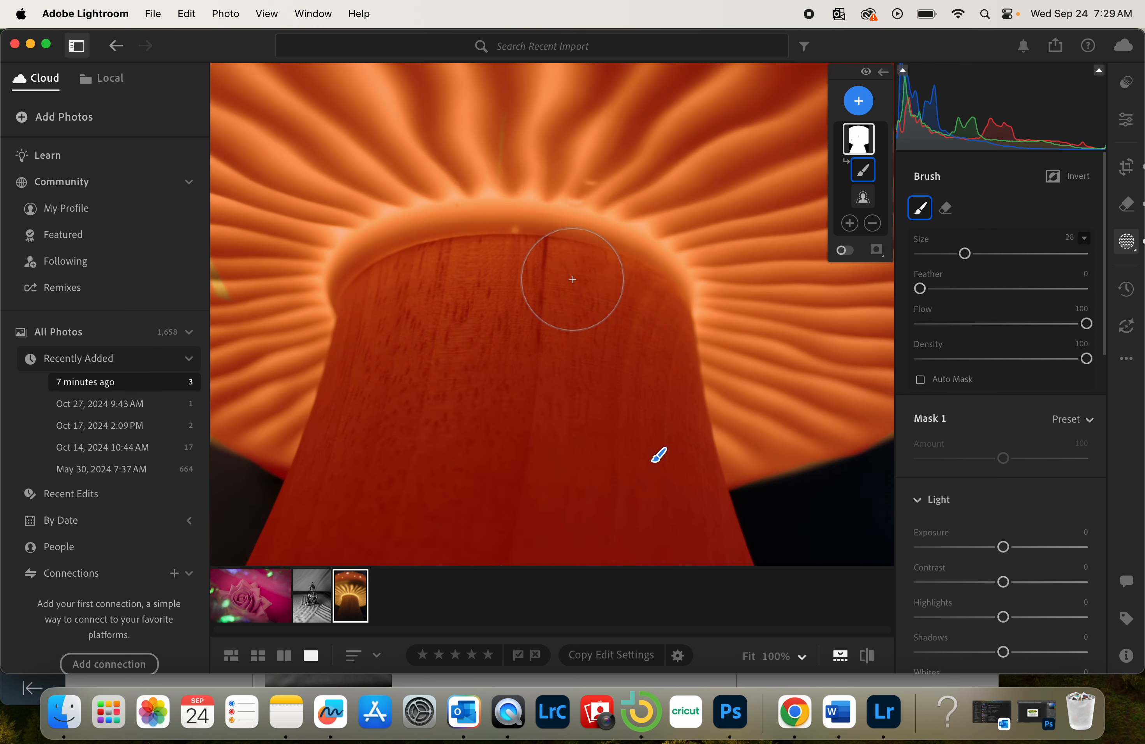
key("space")
mouse_move(408, 420)
left_mouse_down()
mouse_move(473, 400)
mouse_move(632, 204)
left_mouse_up()
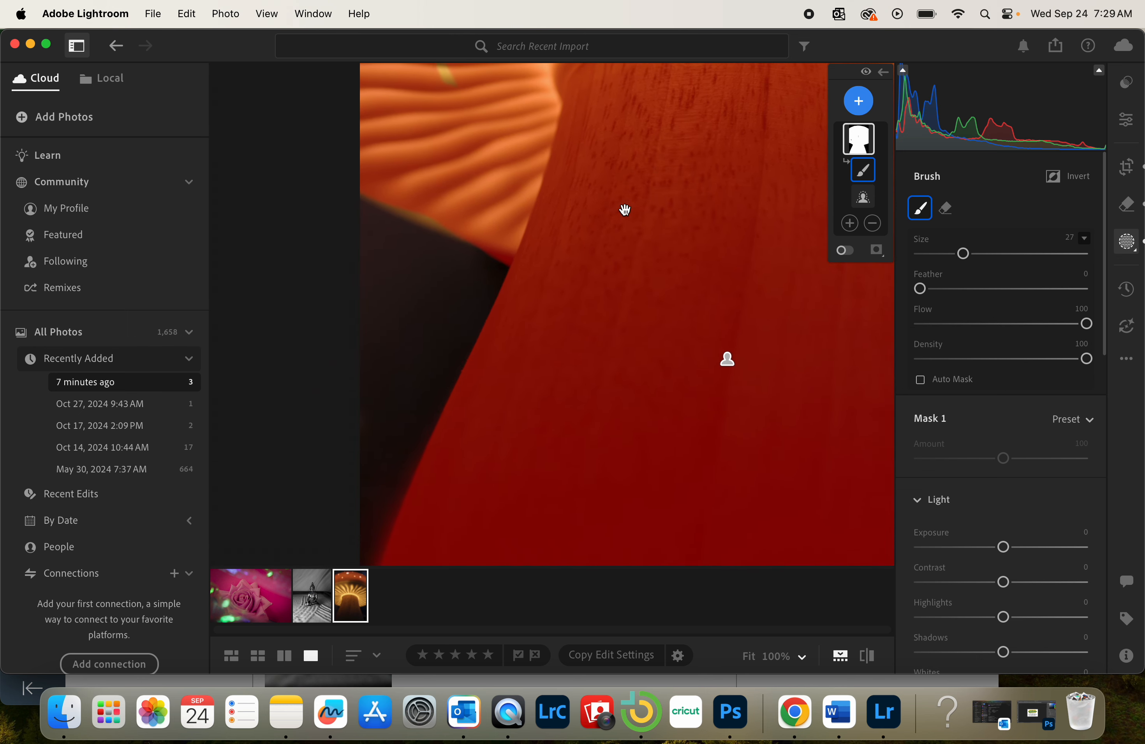
left_click_drag(440, 200, 380, 151)
scroll(396, 232, "down", 8)
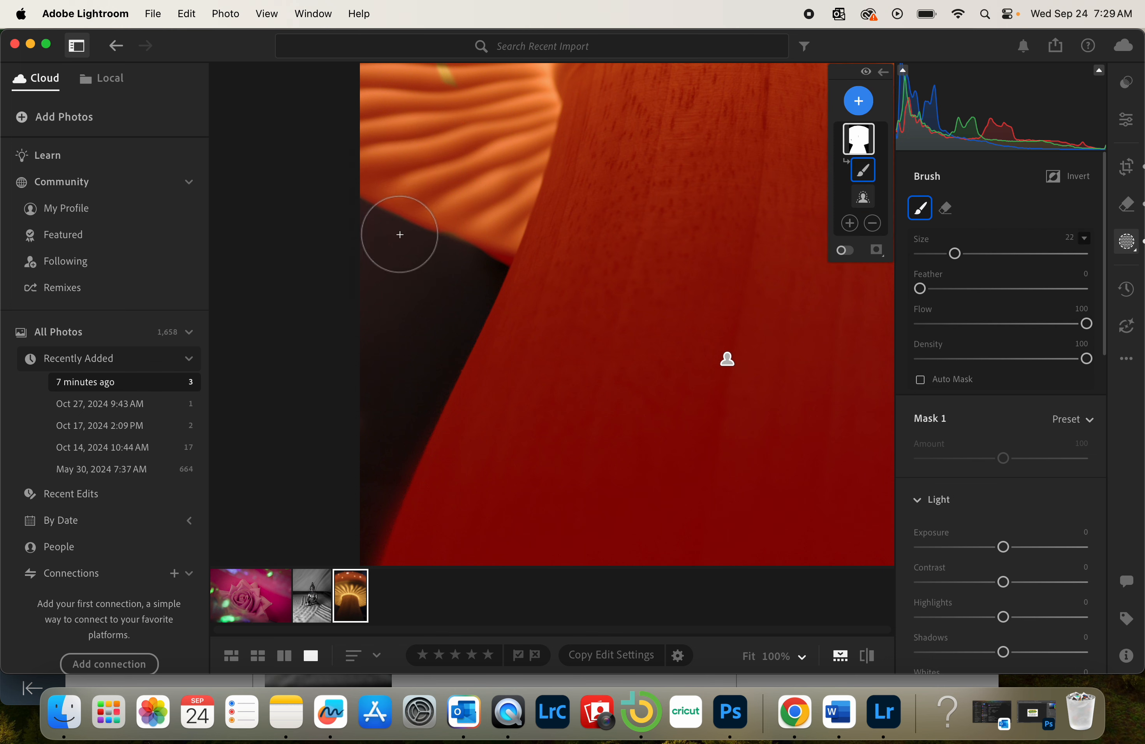
scroll(400, 234, "down", 7)
key("alt")
mouse_move(483, 262)
left_mouse_down()
mouse_move(493, 265)
mouse_move(472, 264)
left_mouse_up()
scroll(663, 276, "down", 10)
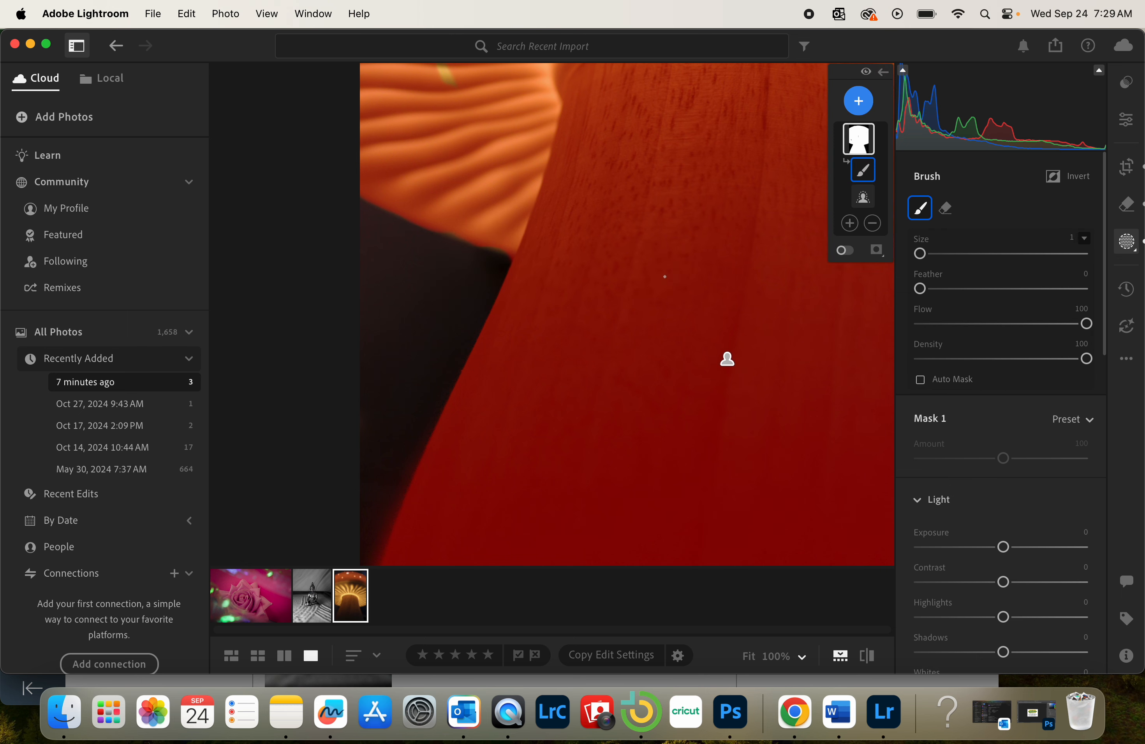
- Paint the missed patch of gills near the photo's left edge into the mask with a size 8 brush, and check the cap's upper edges
key("space")
left_click_drag(453, 72, 450, 252)
left_click(449, 252)
scroll(444, 263, "up", 6)
left_click_drag(444, 262, 427, 212)
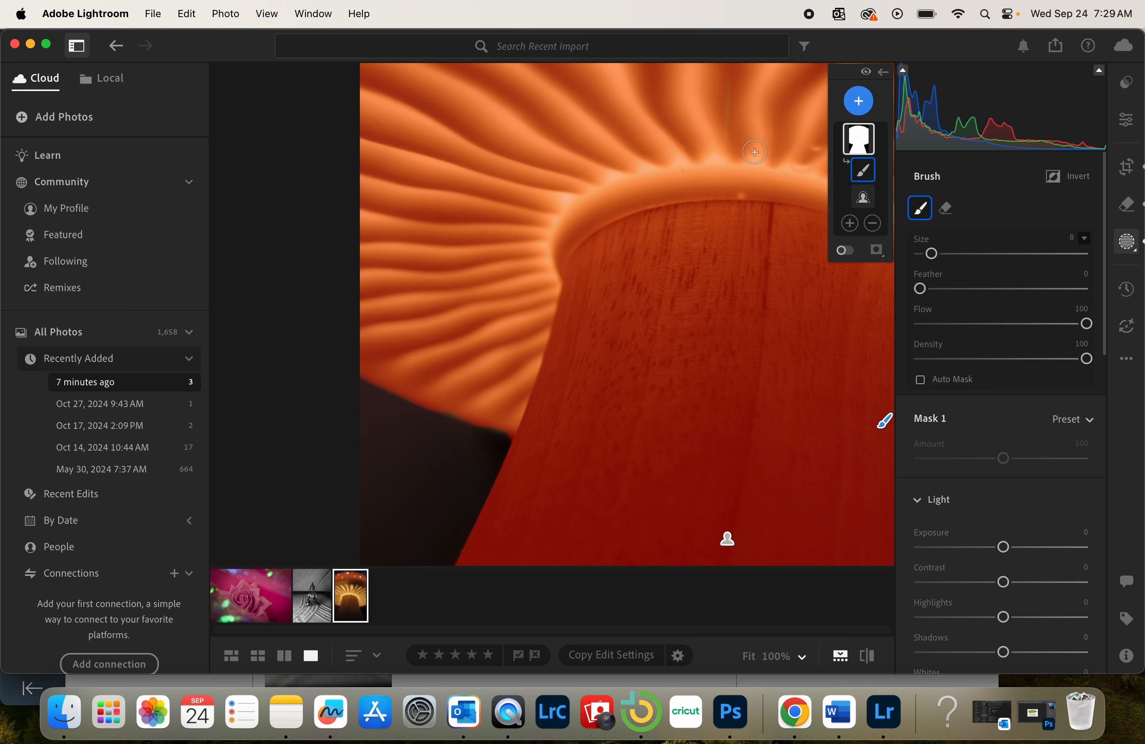
key("space")
left_click_drag(656, 159, 643, 570)
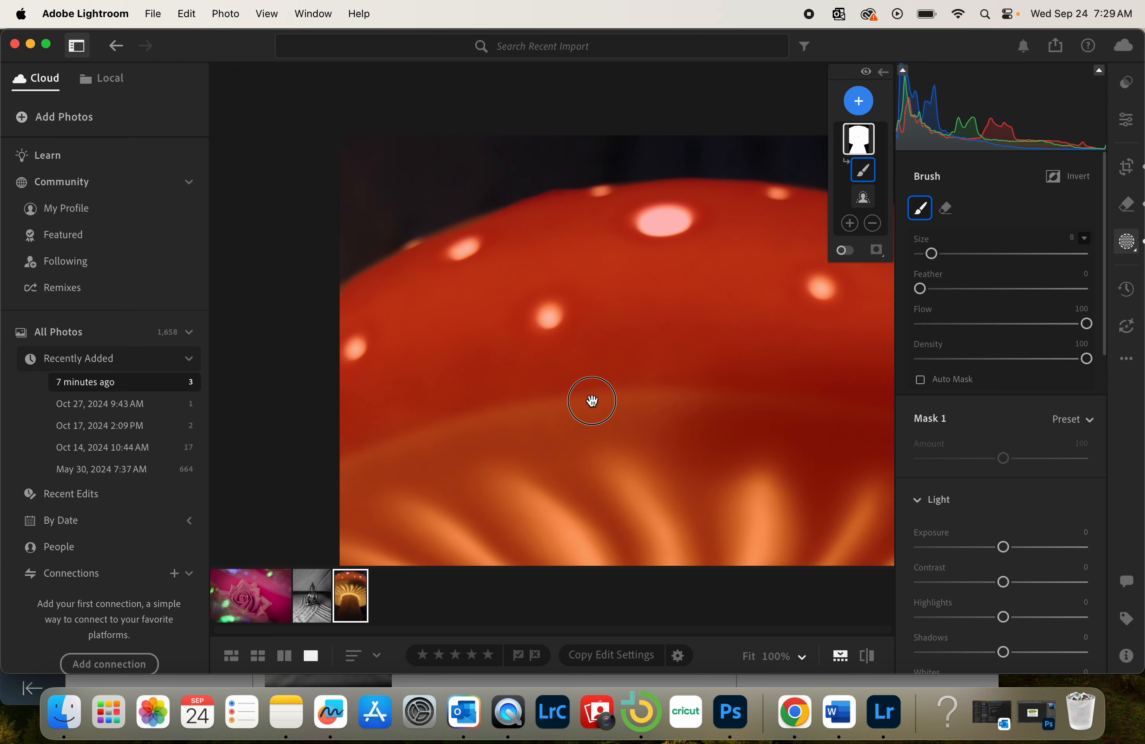
mouse_move(592, 400)
left_mouse_down()
mouse_move(496, 401)
mouse_move(268, 238)
left_mouse_up()
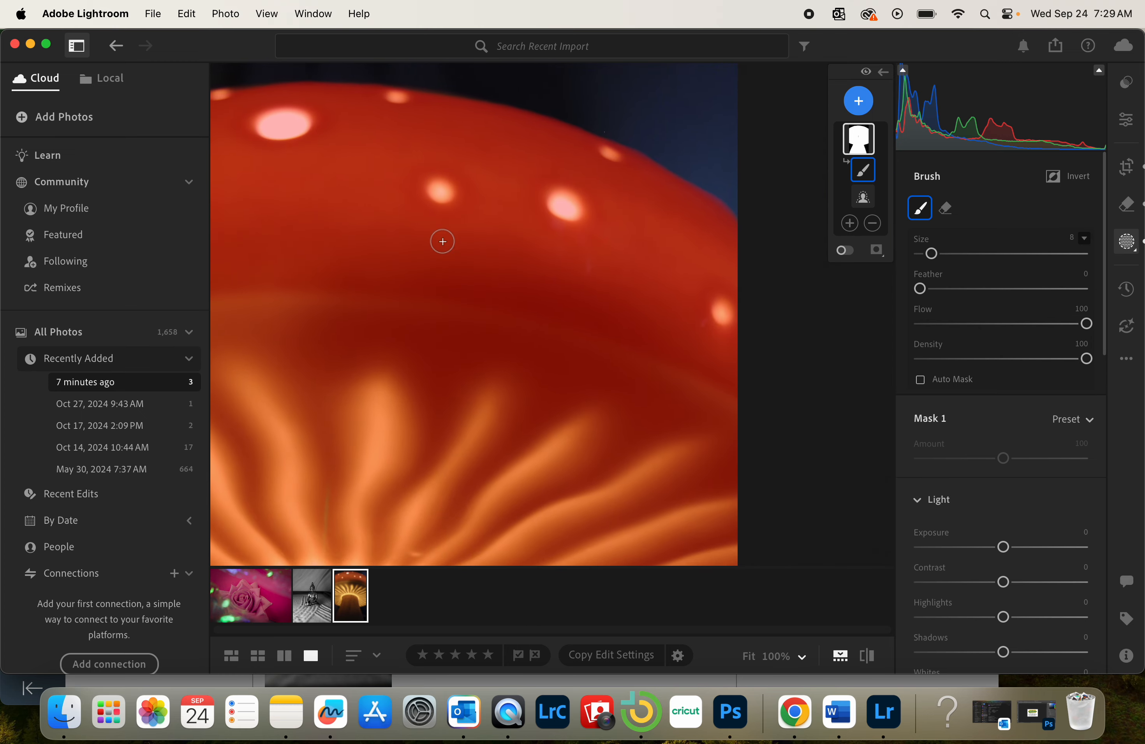
key("z")
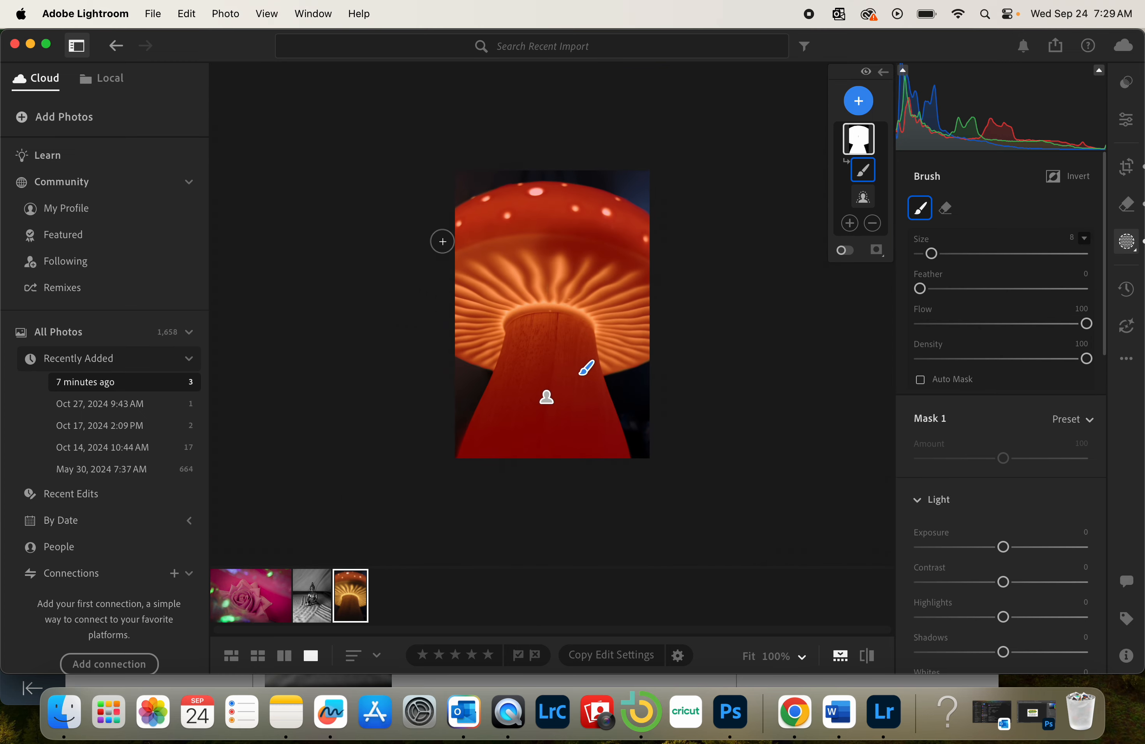
- Set the mushroom mask's hue to -10 and its saturation to +27
scroll(1035, 368, "down", 10)
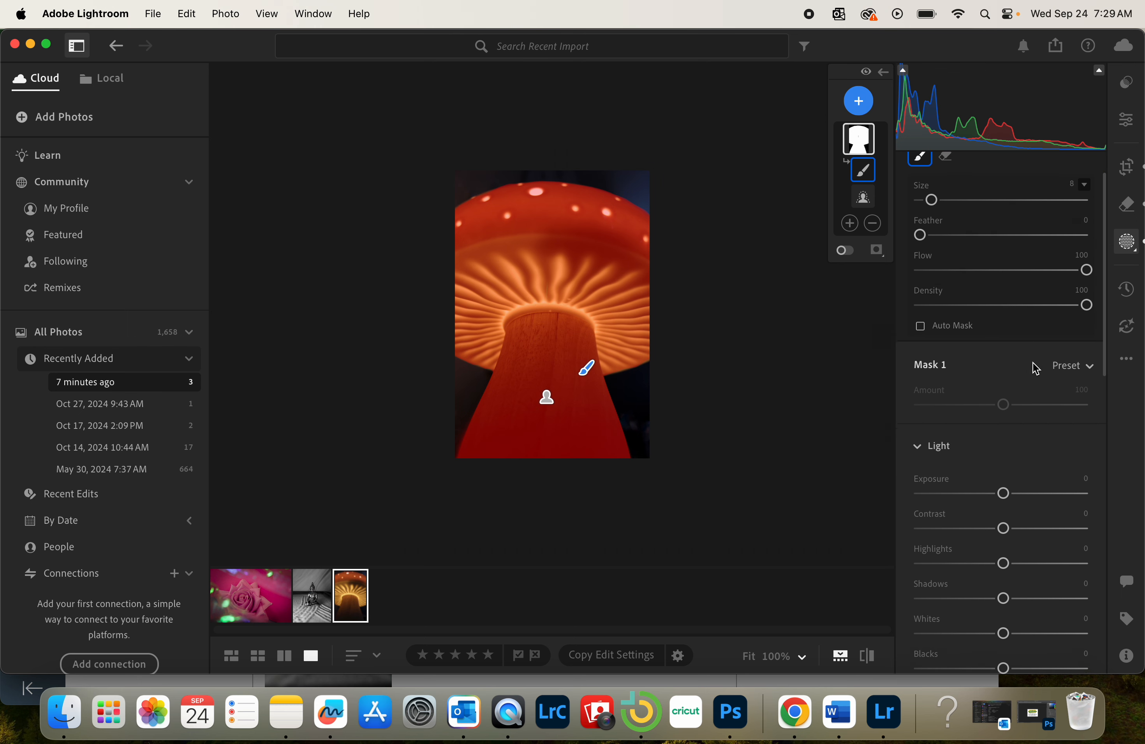
scroll(1034, 369, "down", 3)
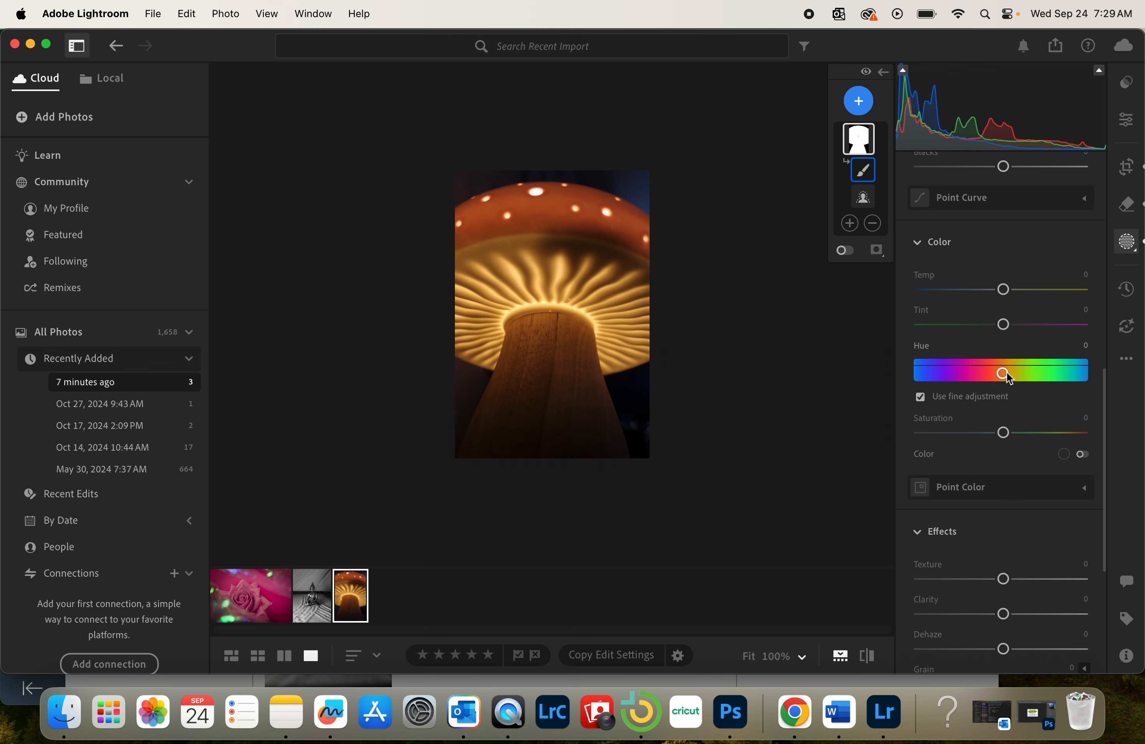
left_click_drag(997, 373, 1003, 380)
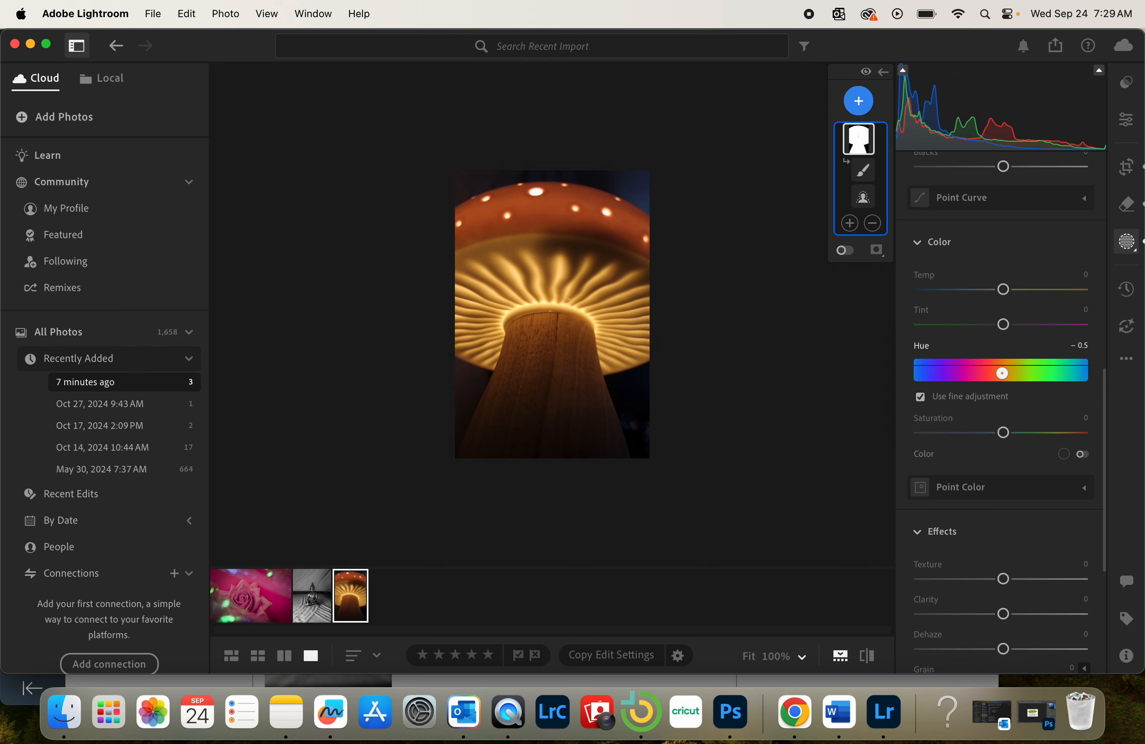
left_click_drag(1001, 373, 996, 373)
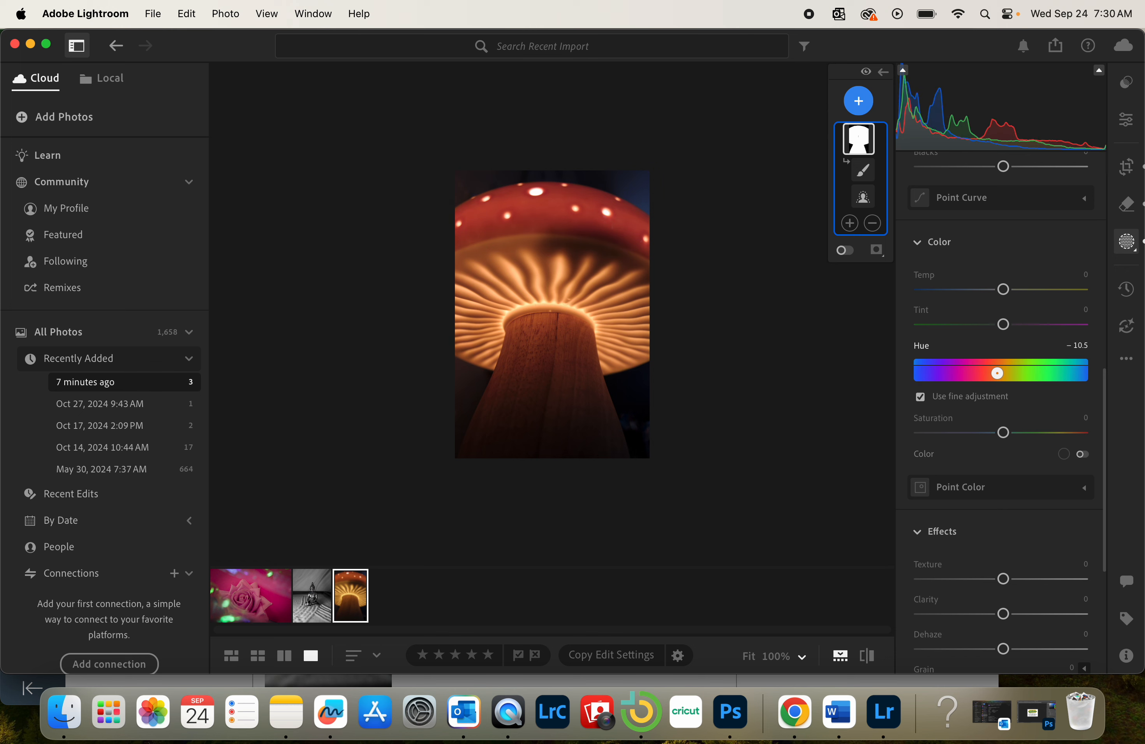
left_click_drag(1002, 432, 1026, 423)
- Set the mushroom mask's texture to +28 and its grain to +32
scroll(1024, 438, "down", 3)
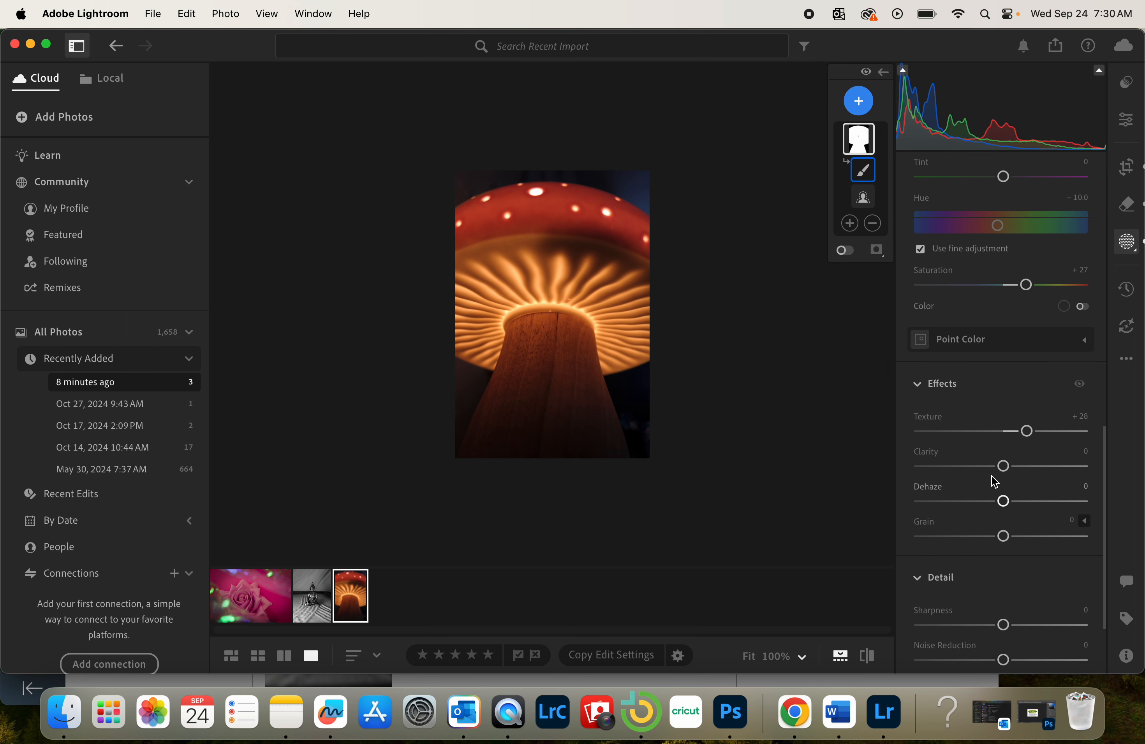
scroll(1003, 536, "down", 1)
mouse_move(1003, 507)
left_mouse_down()
mouse_move(1058, 512)
mouse_move(1030, 511)
left_mouse_up()
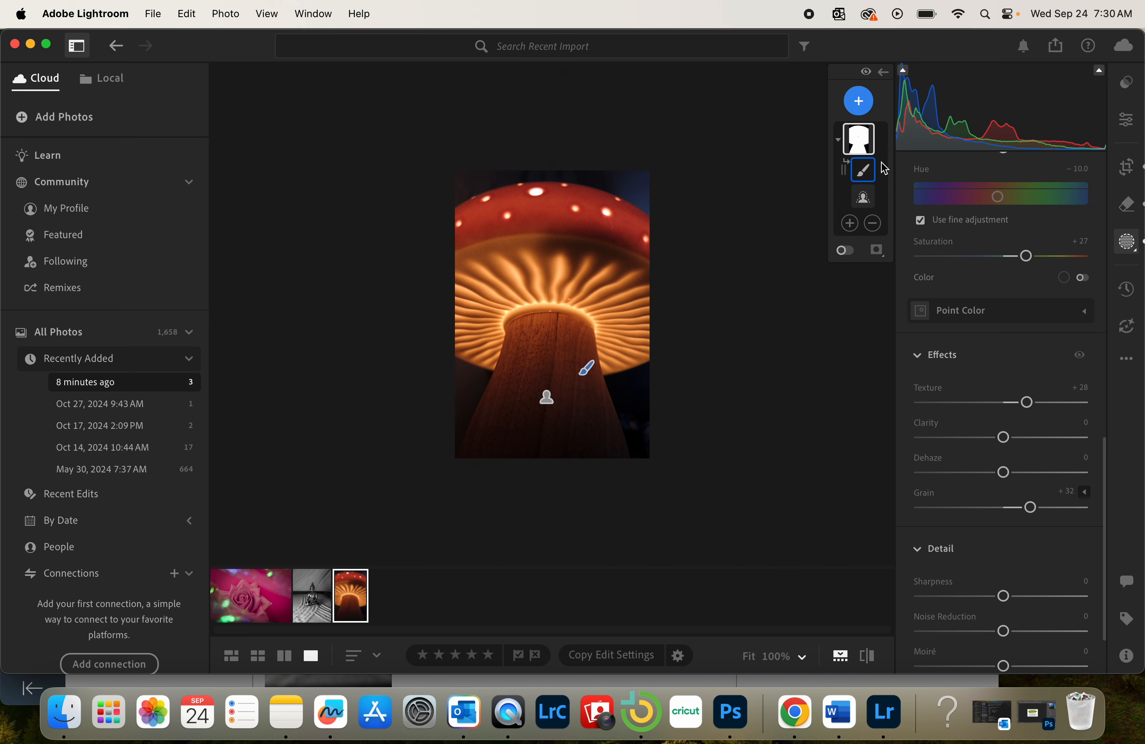
- Duplicate and invert the mushroom mask to create a separate mask of the background
mouse_move(869, 146)
right_click(856, 145)
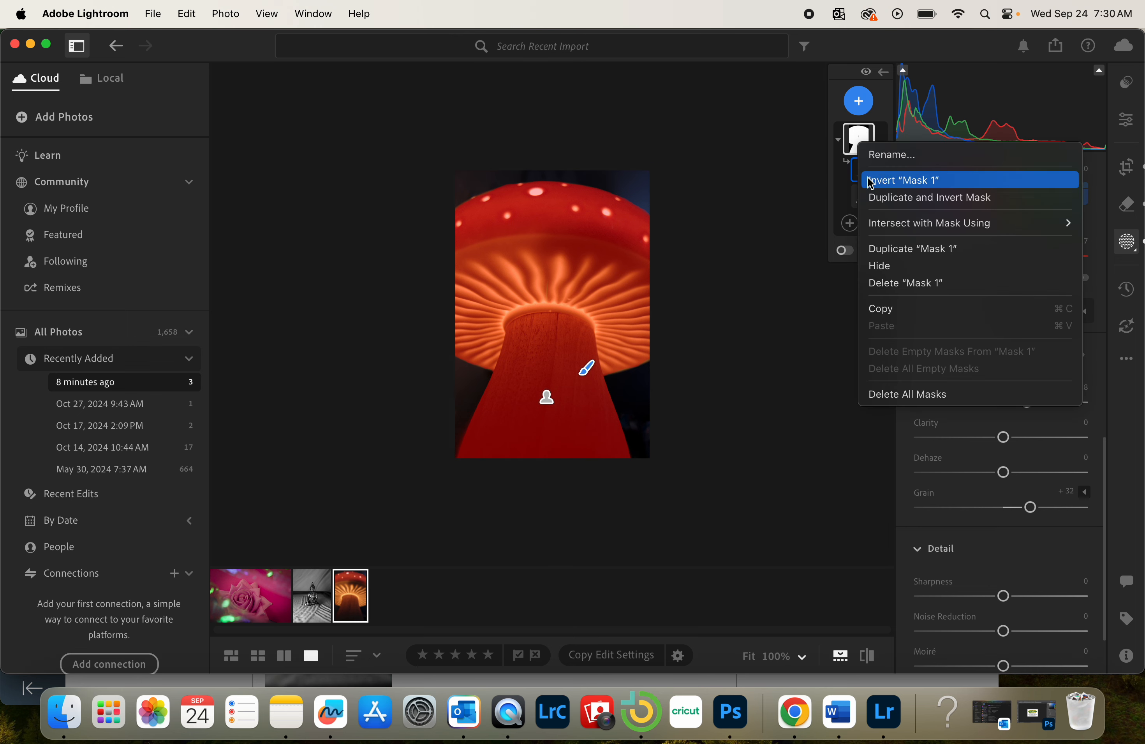
left_click(904, 206)
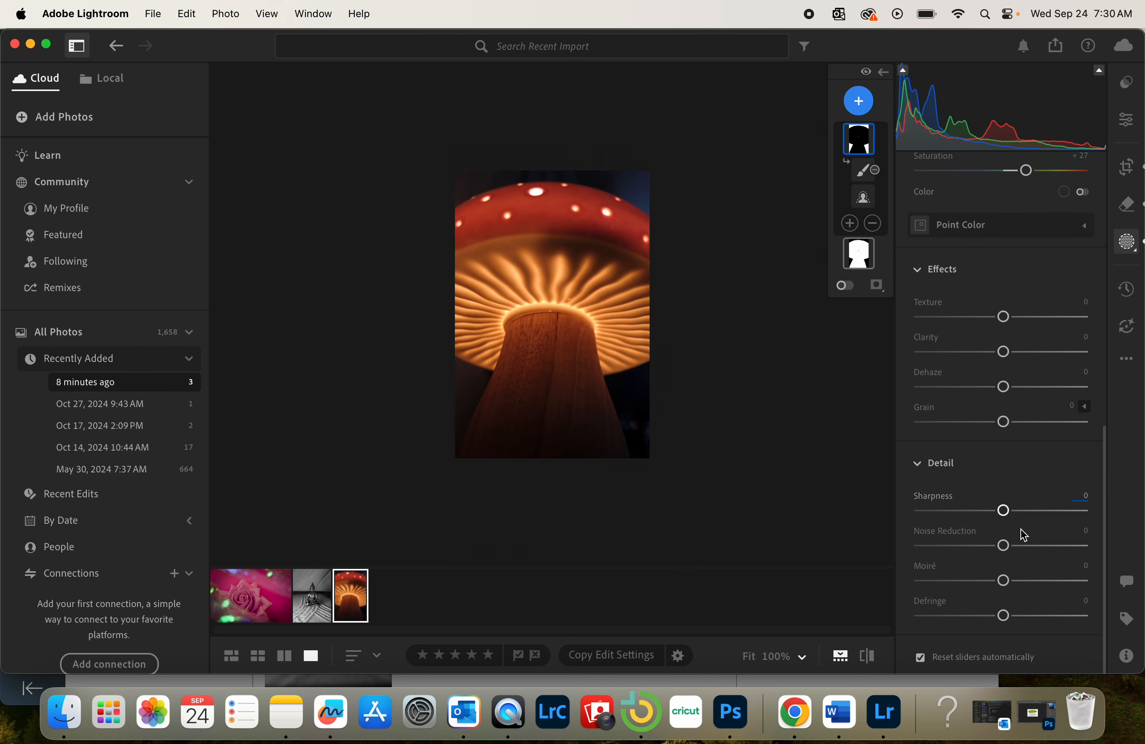
- Set the background mask's hue to -27.6 and its temperature to -48
scroll(1036, 367, "up", 10)
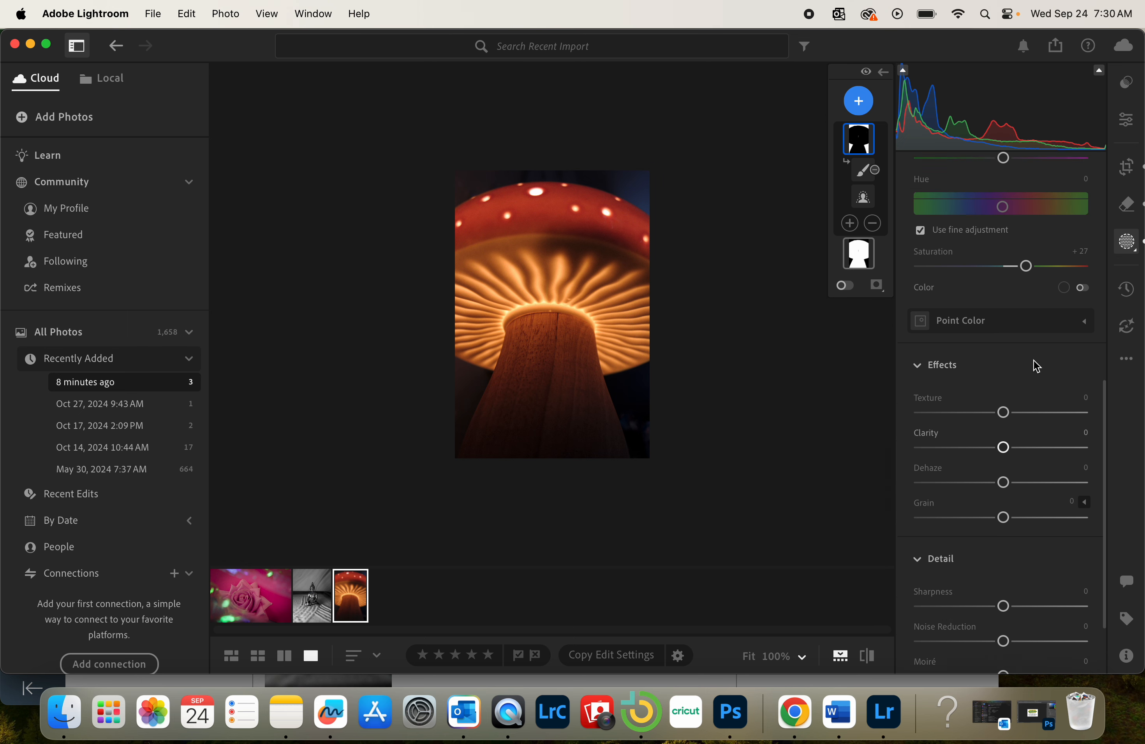
left_click(1003, 389)
left_click_drag(997, 388, 988, 388)
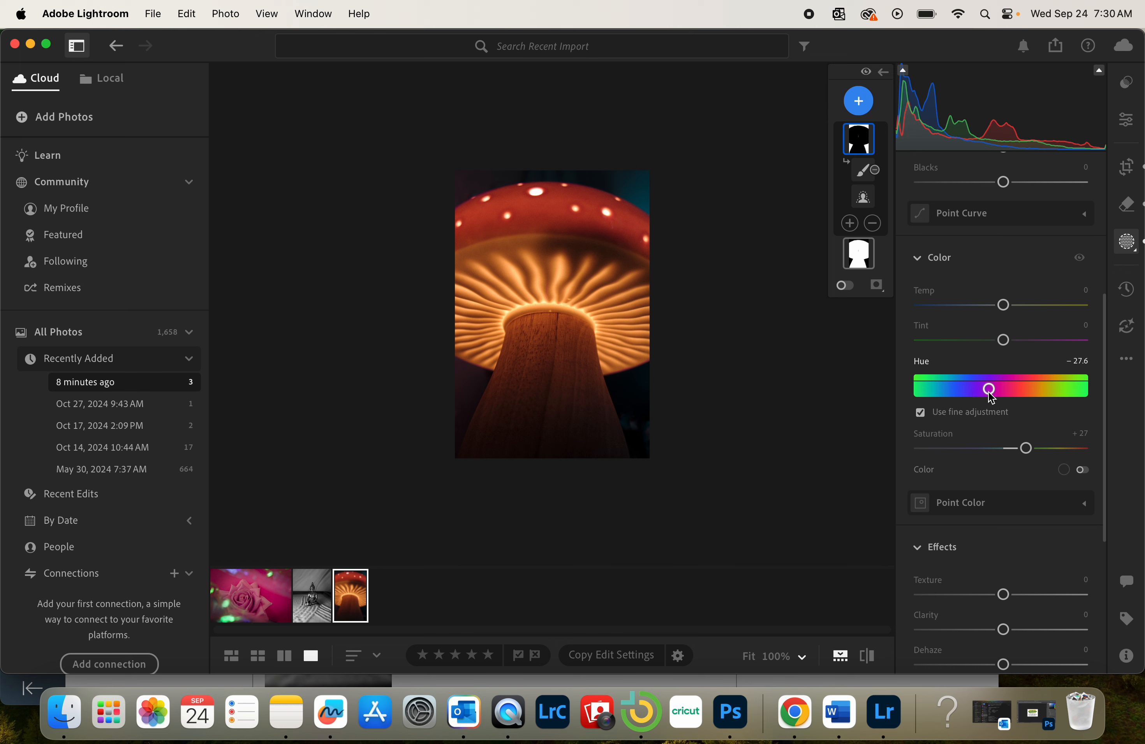
left_click_drag(1003, 305, 964, 305)
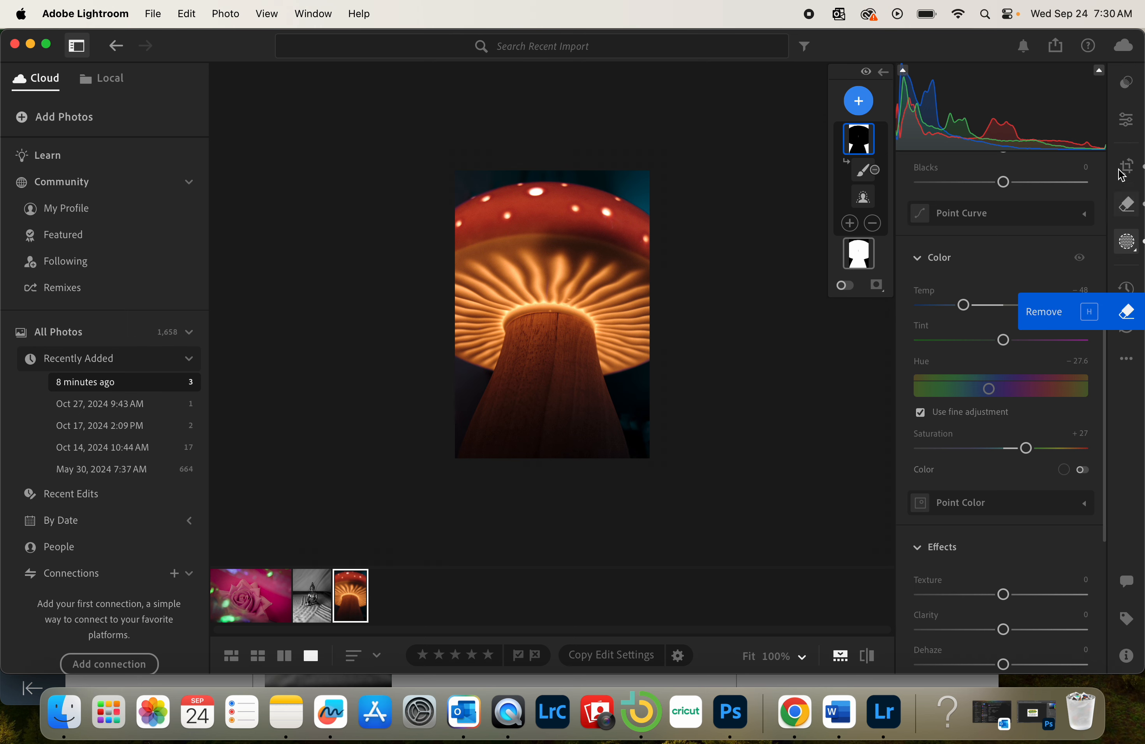
- Preview the recommended presets on the mushroom photo and list more presets like the warm one in the first column's second-to-last row
left_click(1129, 84)
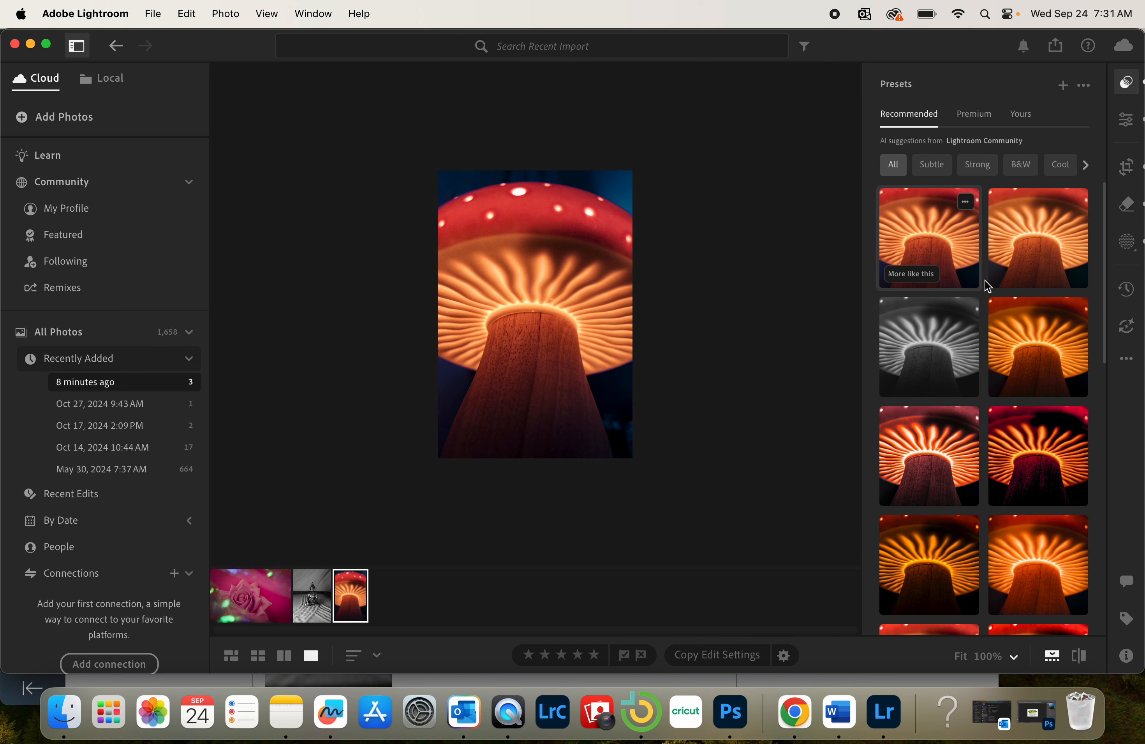
scroll(985, 279, "down", 5)
scroll(985, 280, "down", 5)
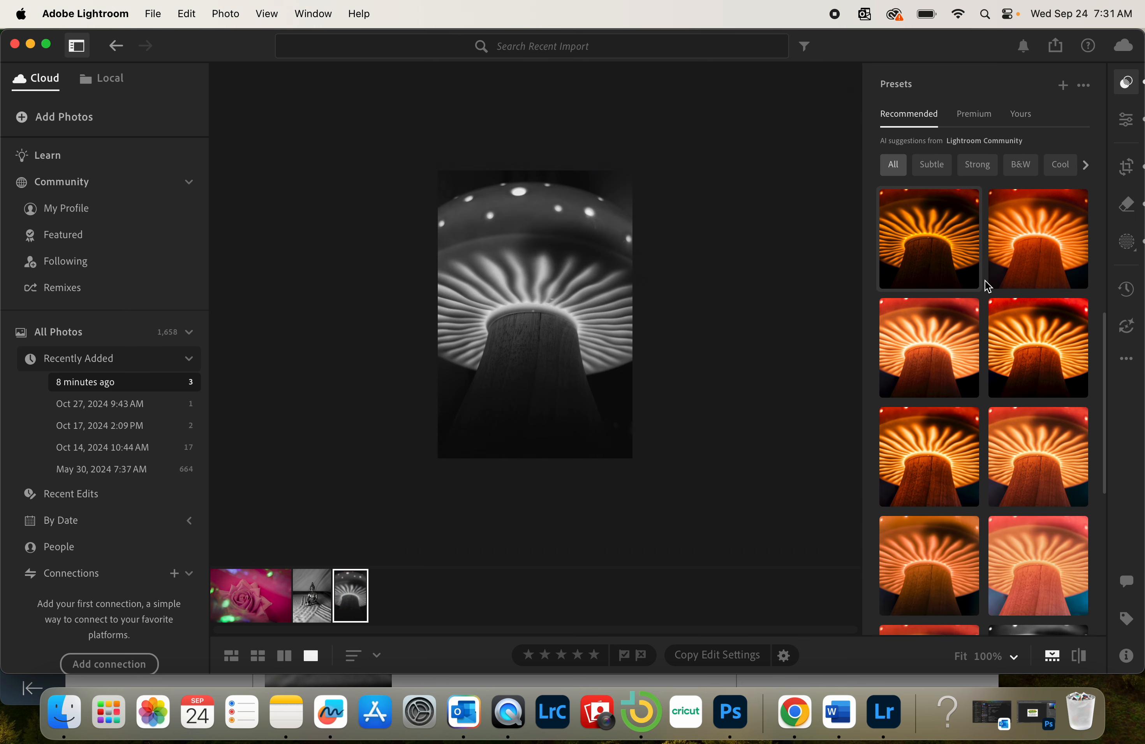
scroll(986, 287, "down", 3)
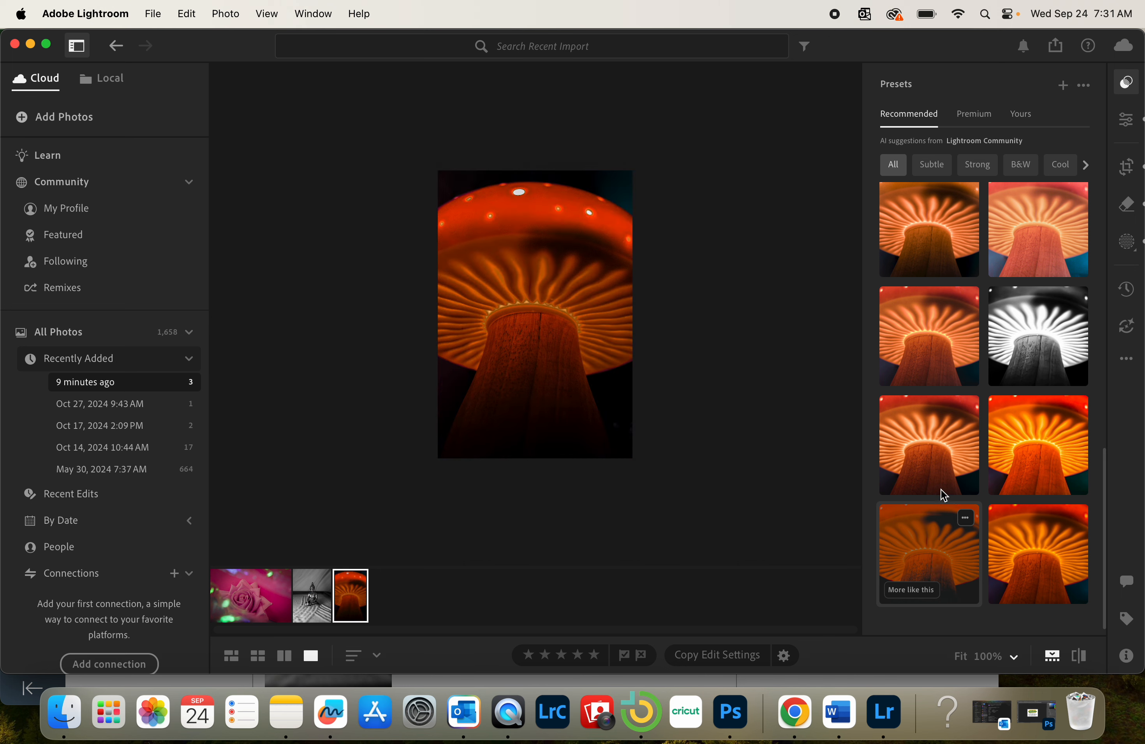
left_click(912, 480)
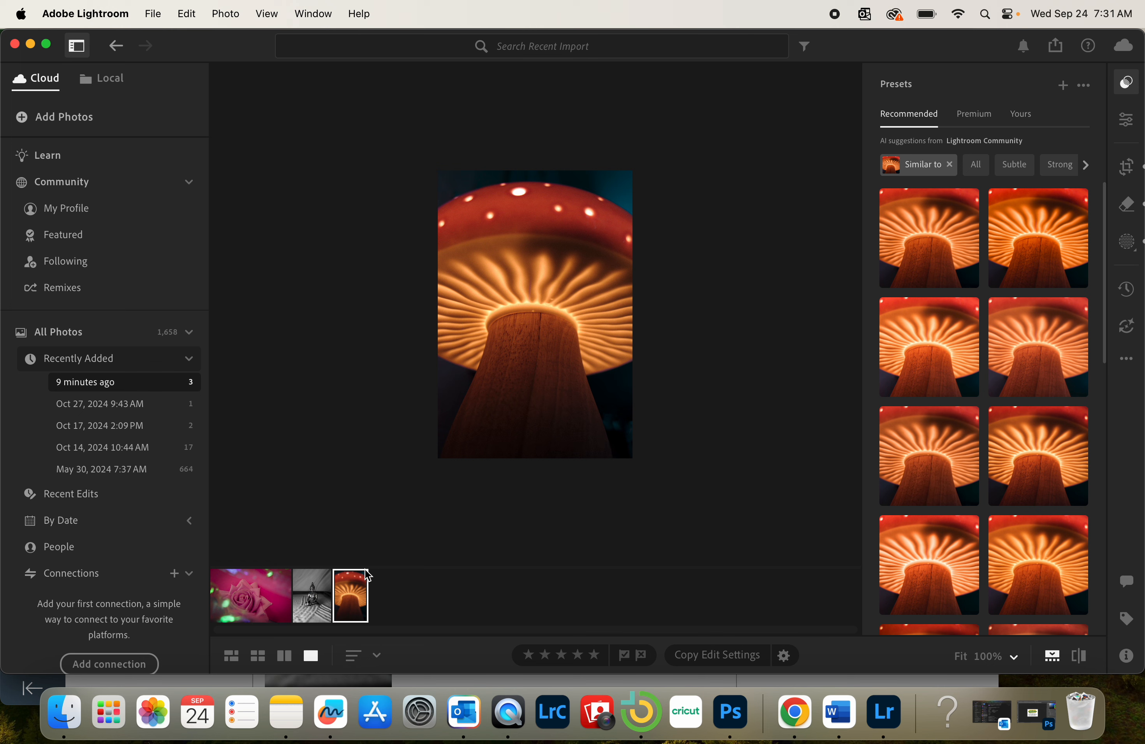
- Export all three photos as JPG (Small) into the "comp to edit" folder on the Desktop
left_click(262, 596, "shift")
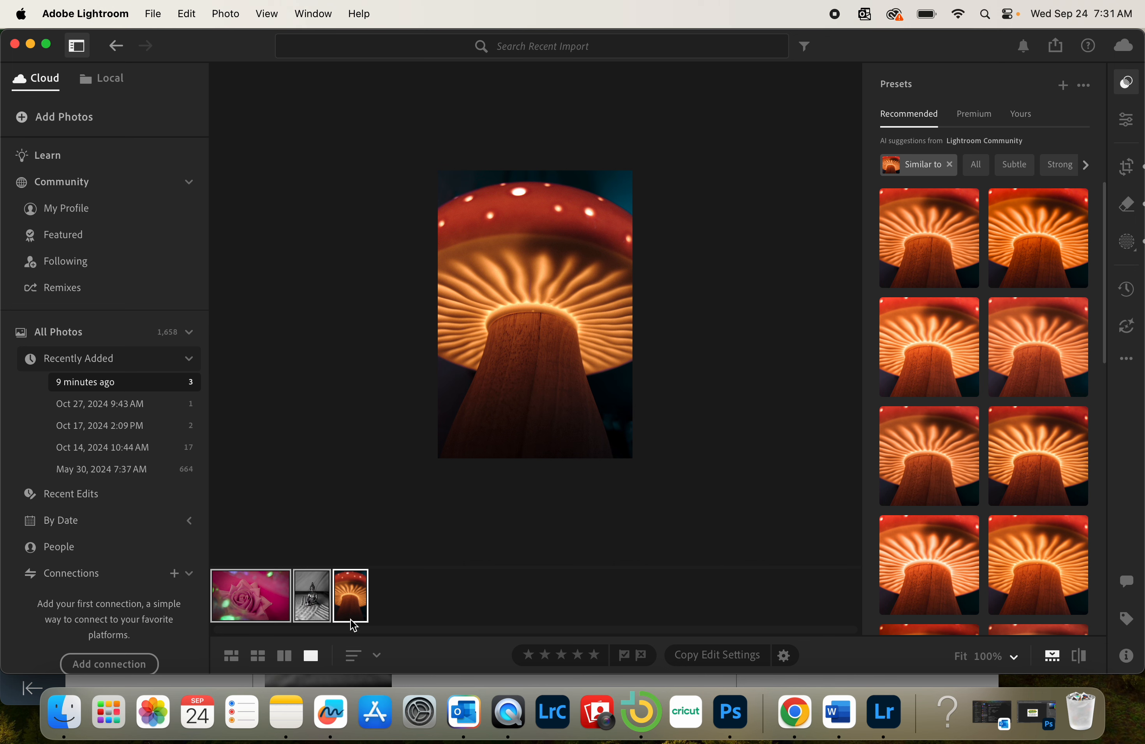
left_click(1057, 47)
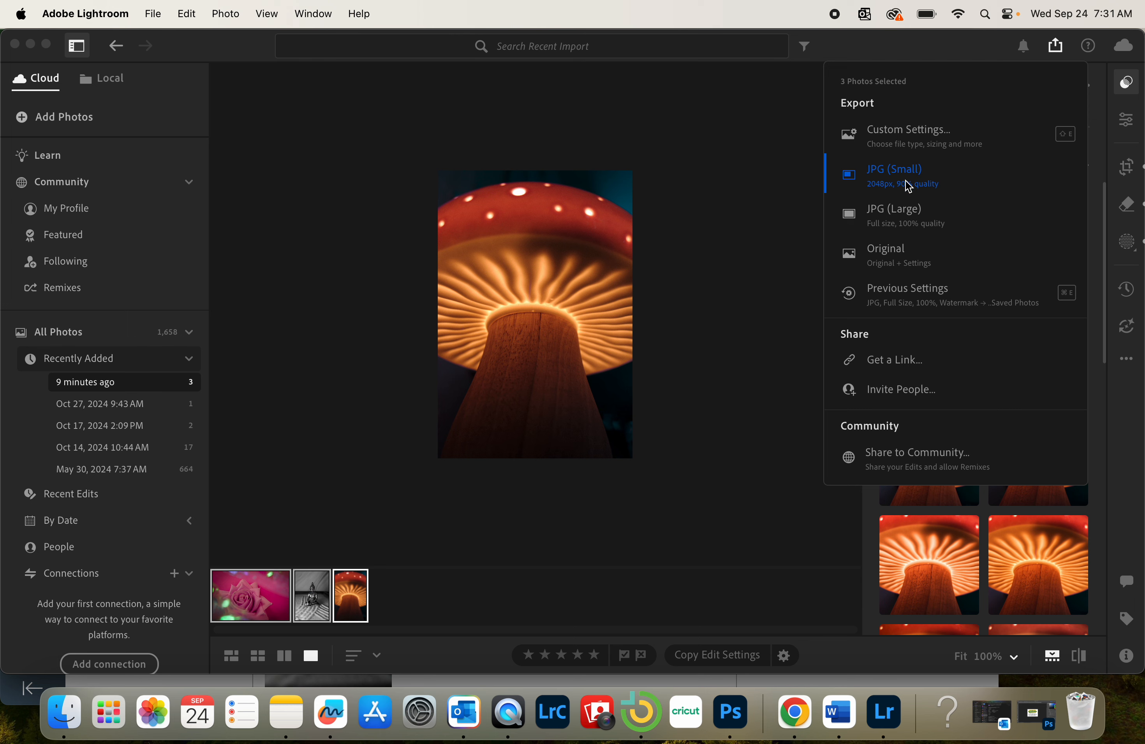
left_click(889, 183)
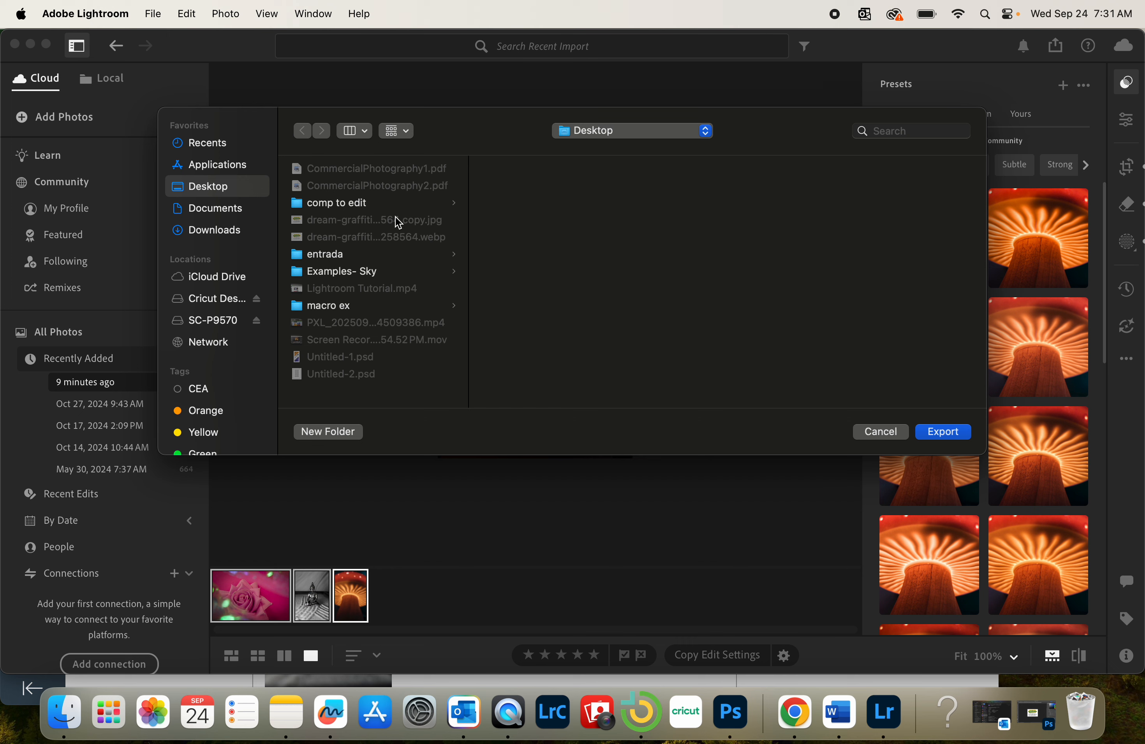
left_click(347, 207)
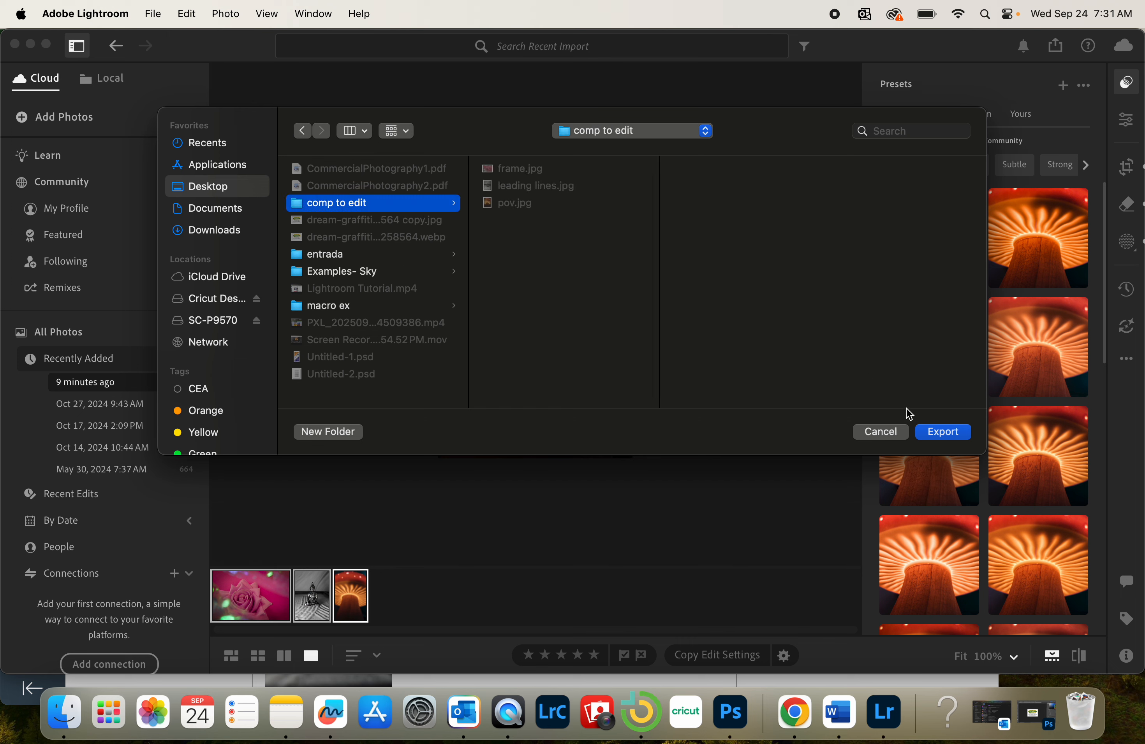
left_click(948, 433)
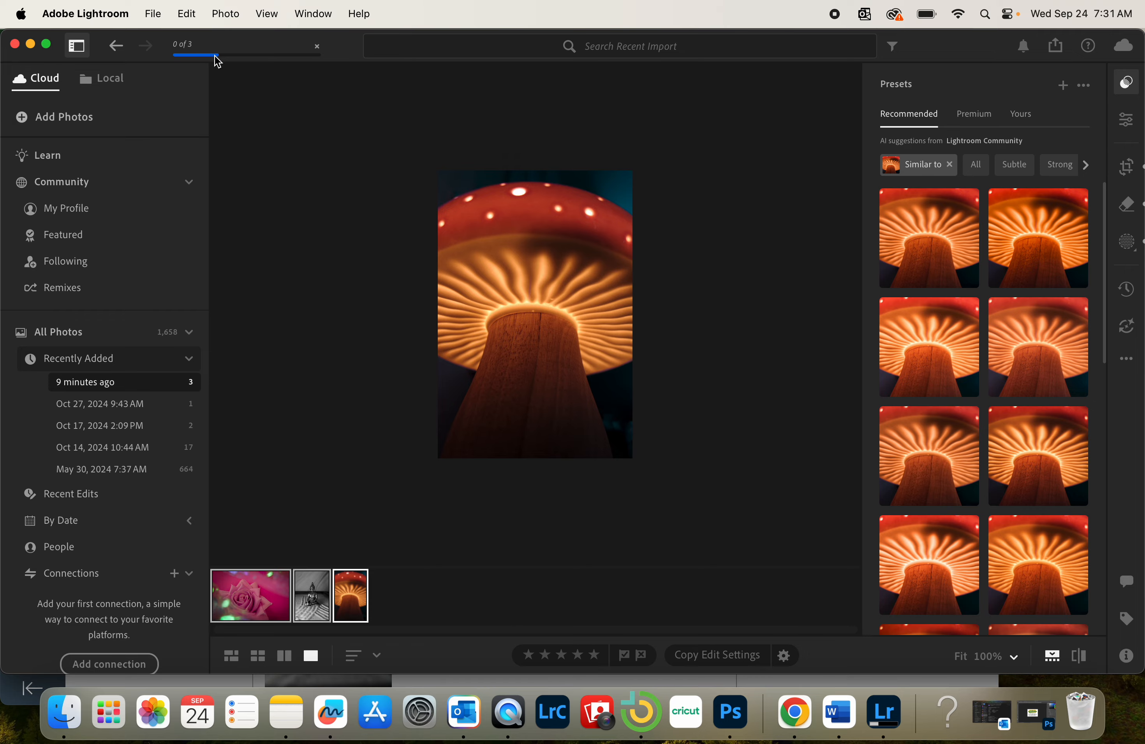
- Open the "comp to edit" folder on the Desktop in Finder, check the Lightroom export, and select the three exported "-2" JPGs
left_click(30, 44)
double_click(1029, 529)
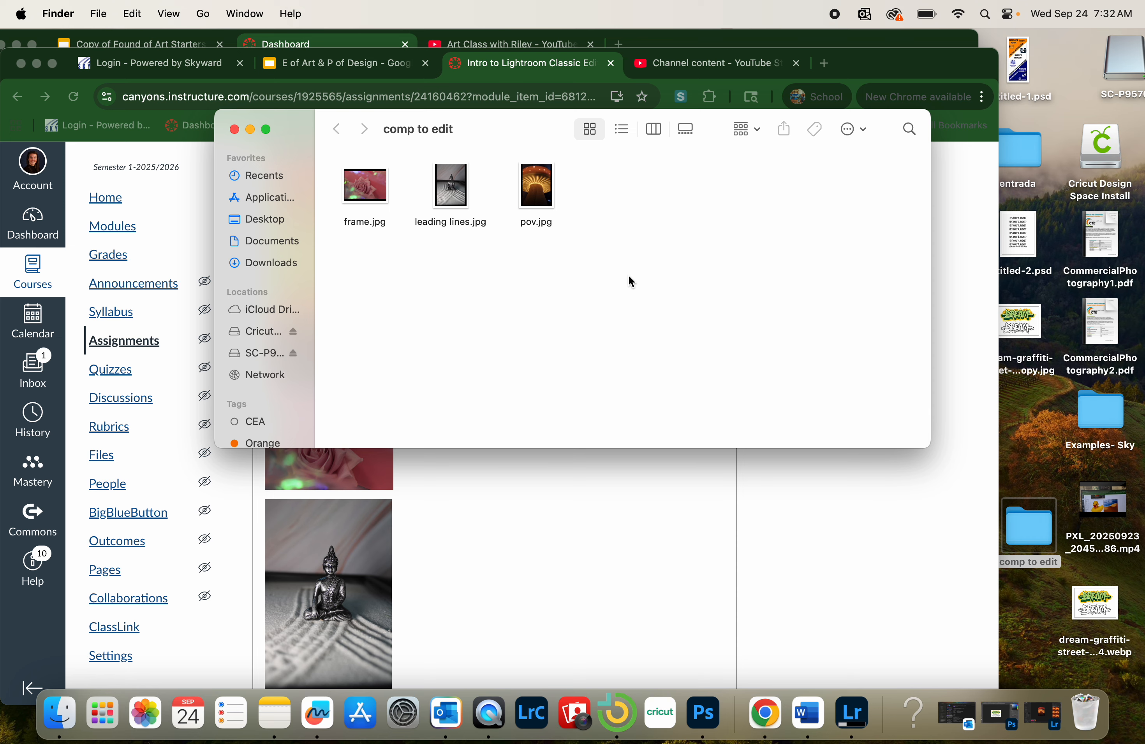
left_click(854, 728)
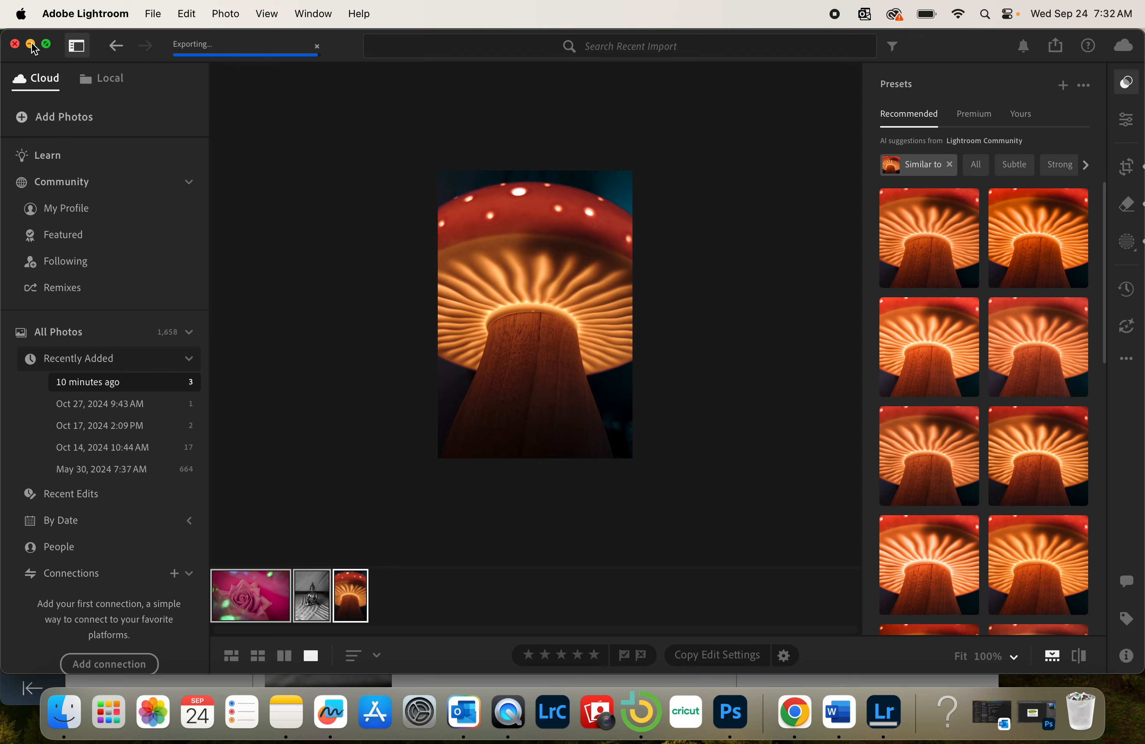
left_click(32, 44)
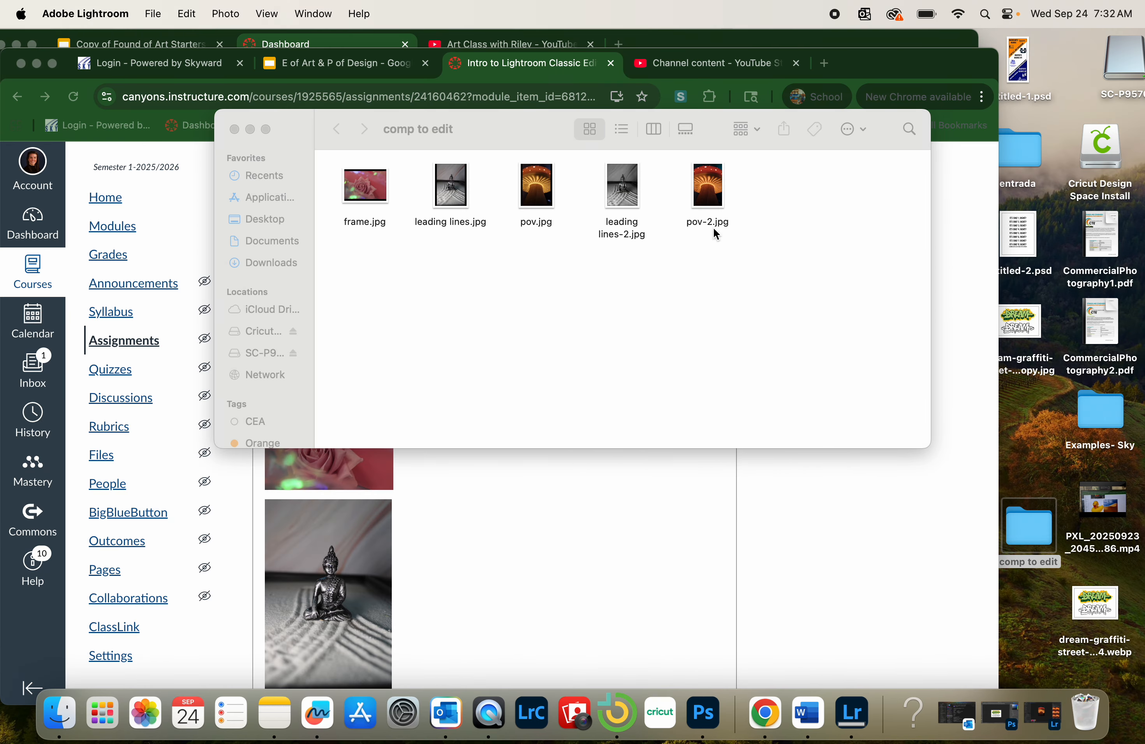
left_click_drag(805, 245, 626, 180)
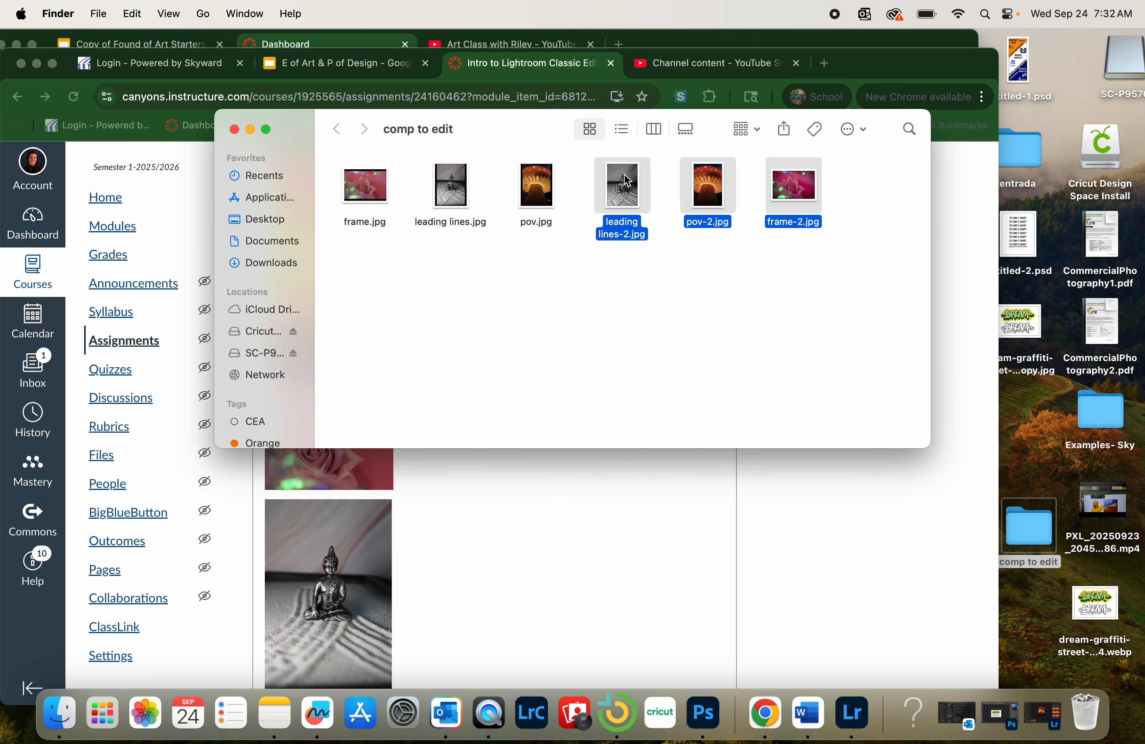
- Switch to Chrome to view the Lightroom assignment's submission details, then move its window aside and bring the "comp to edit" folder to the front
left_click(456, 475)
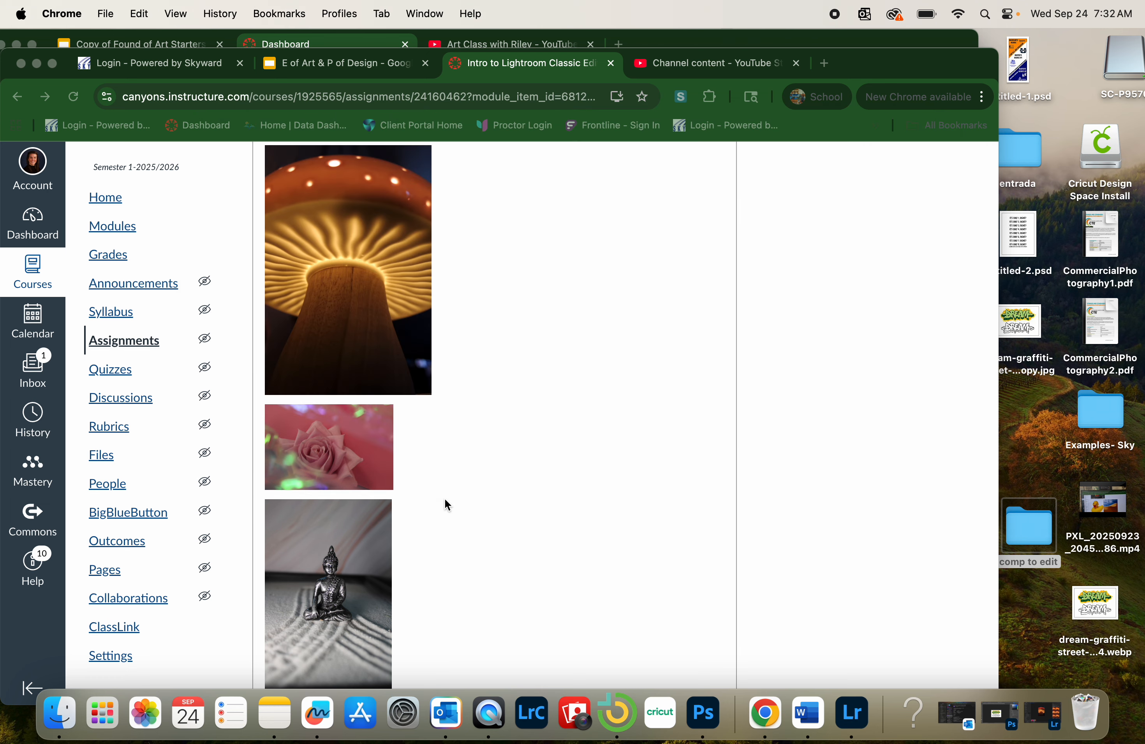
scroll(380, 486, "down", 15)
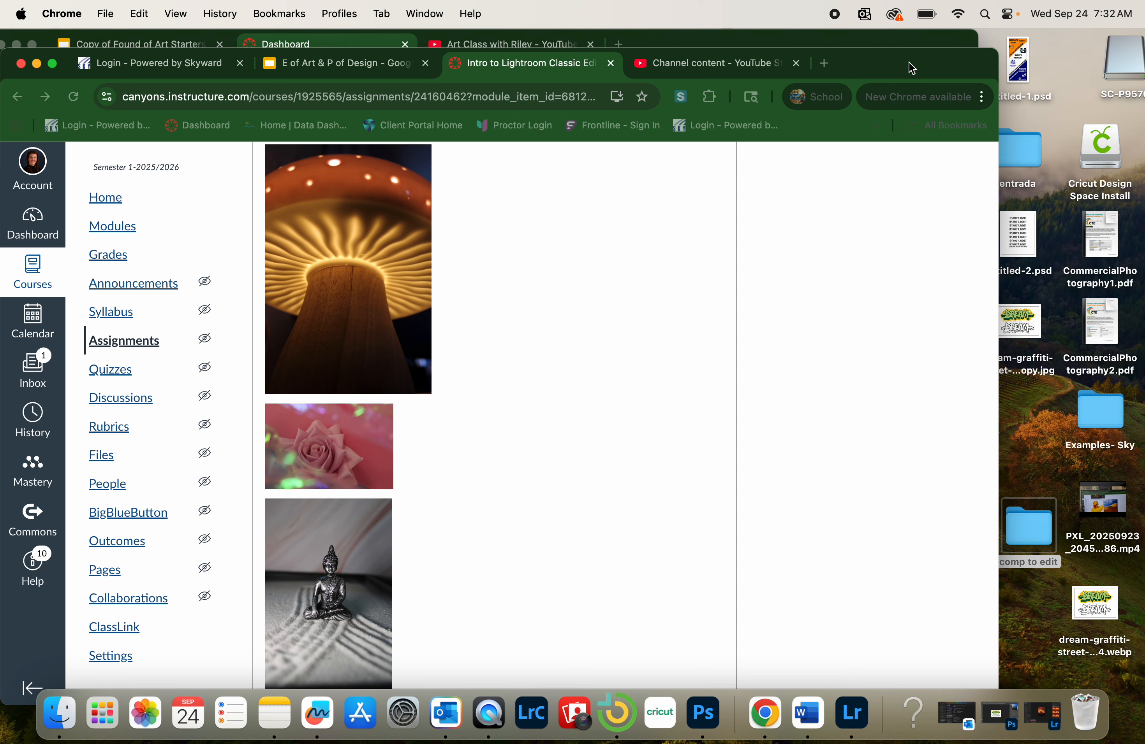
left_click_drag(910, 61, 912, 37)
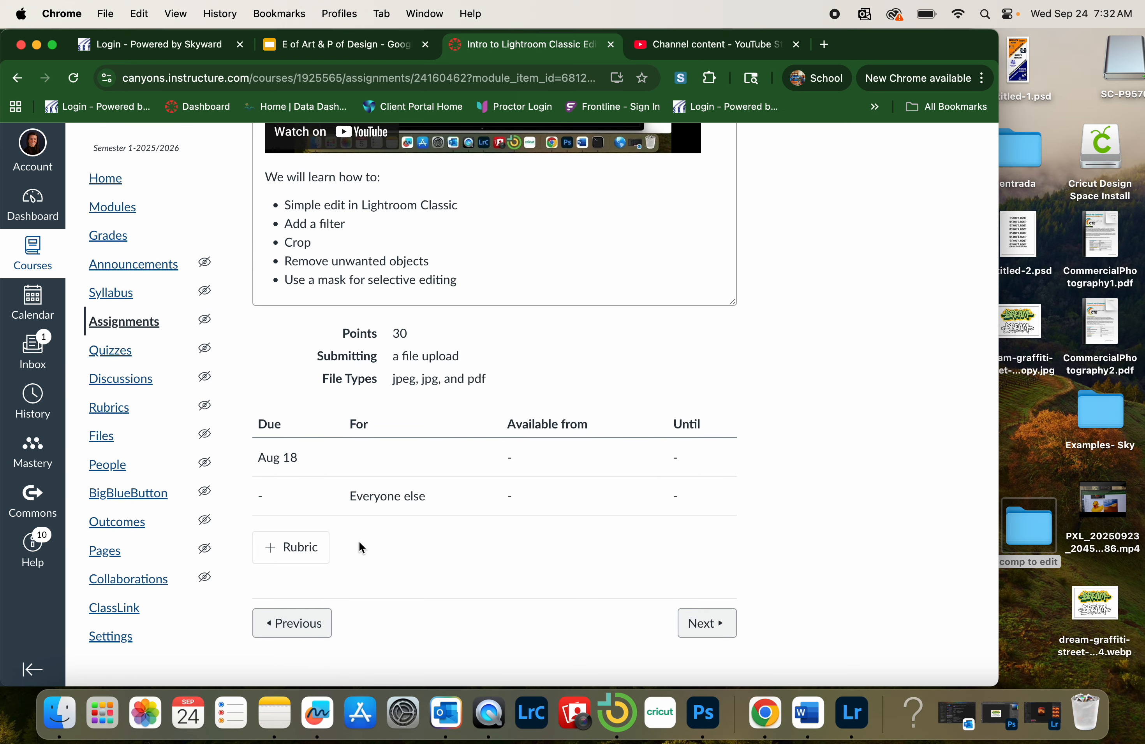
left_click_drag(883, 44, 856, 248)
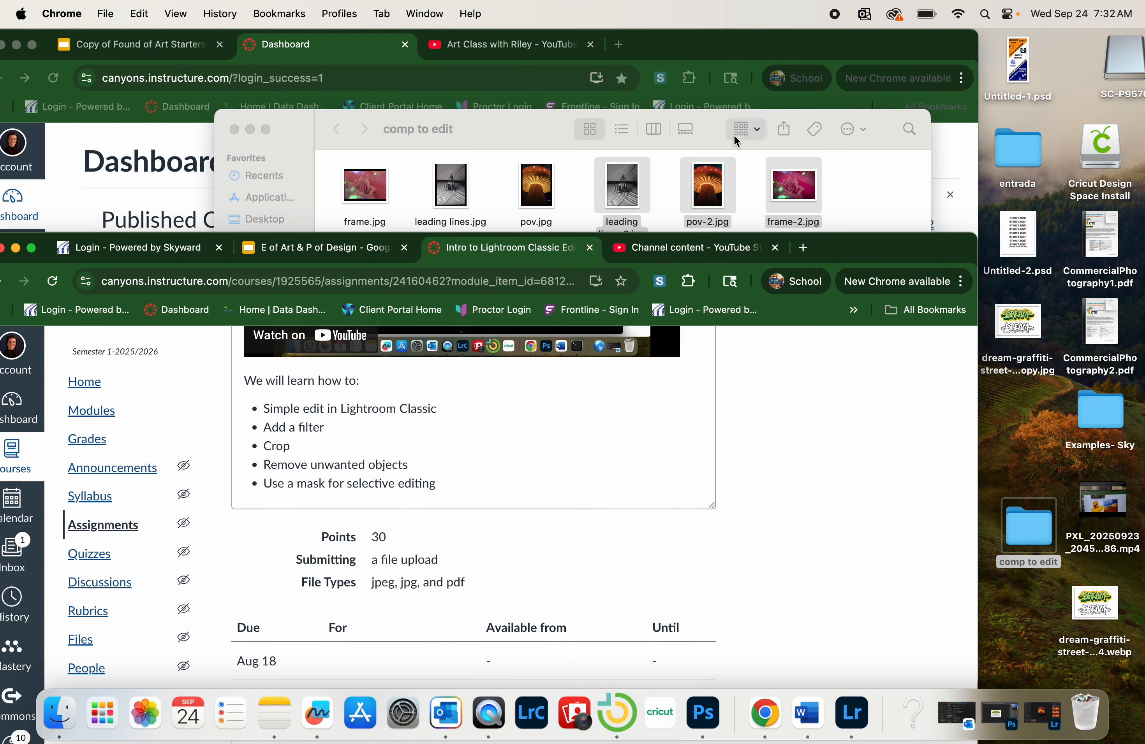
left_click(546, 141)
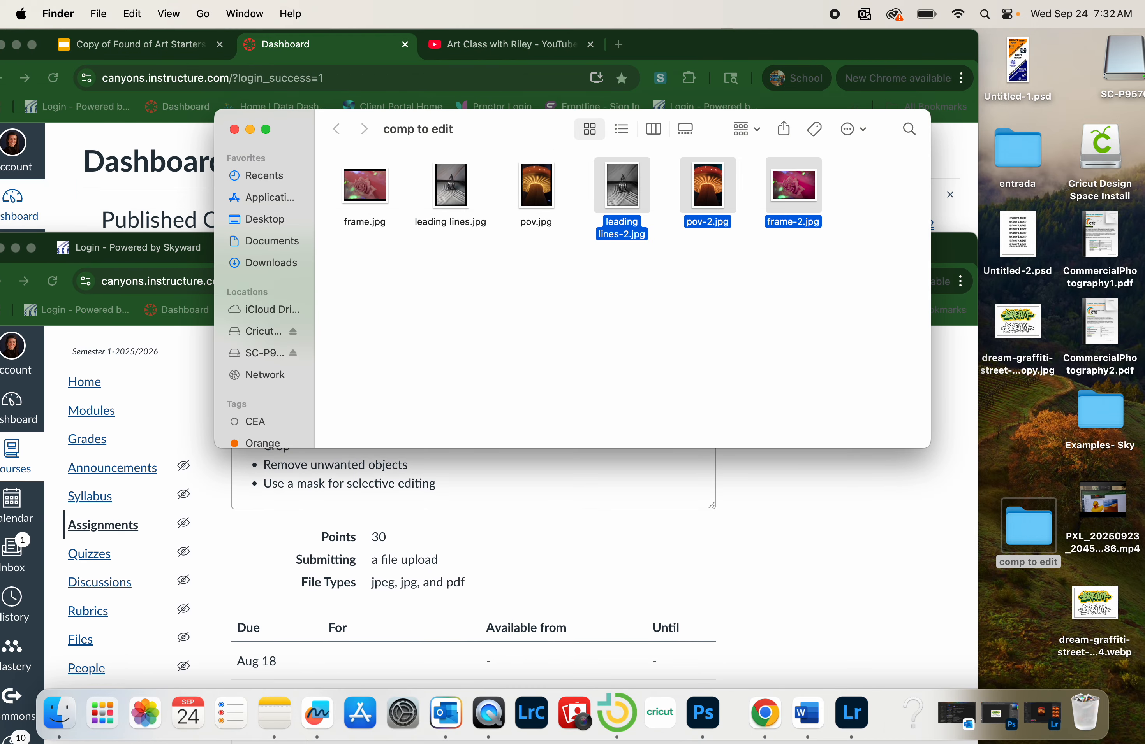